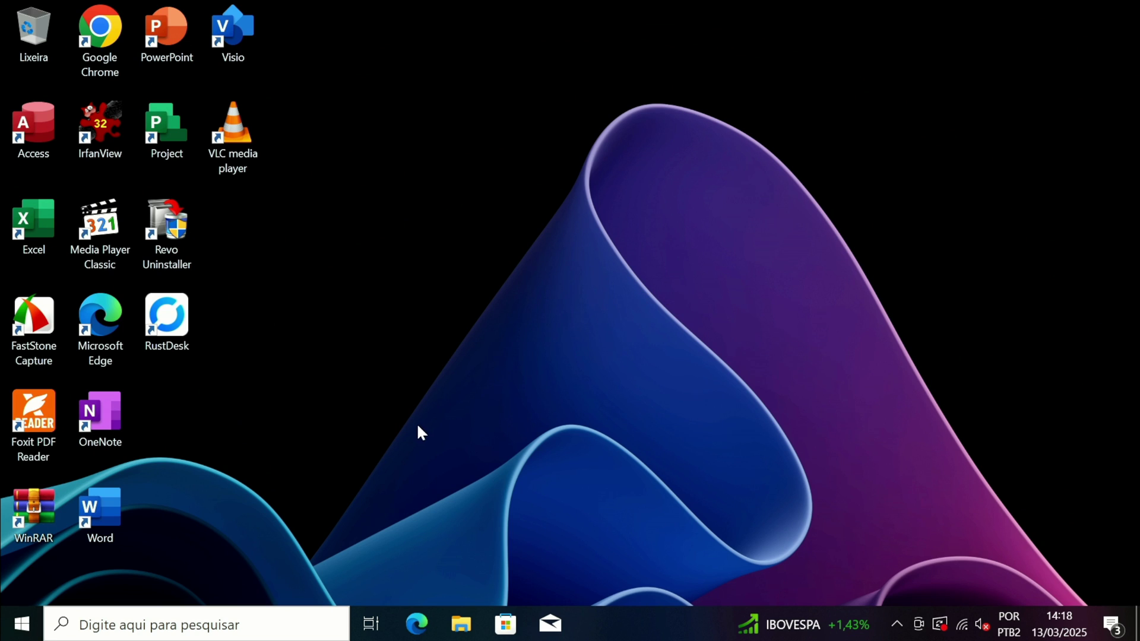
Open Google Chrome, search the web for "xerife tech" and open the Xerife Tech website.
{"action": "double_click", "coordinate": [105, 50]}
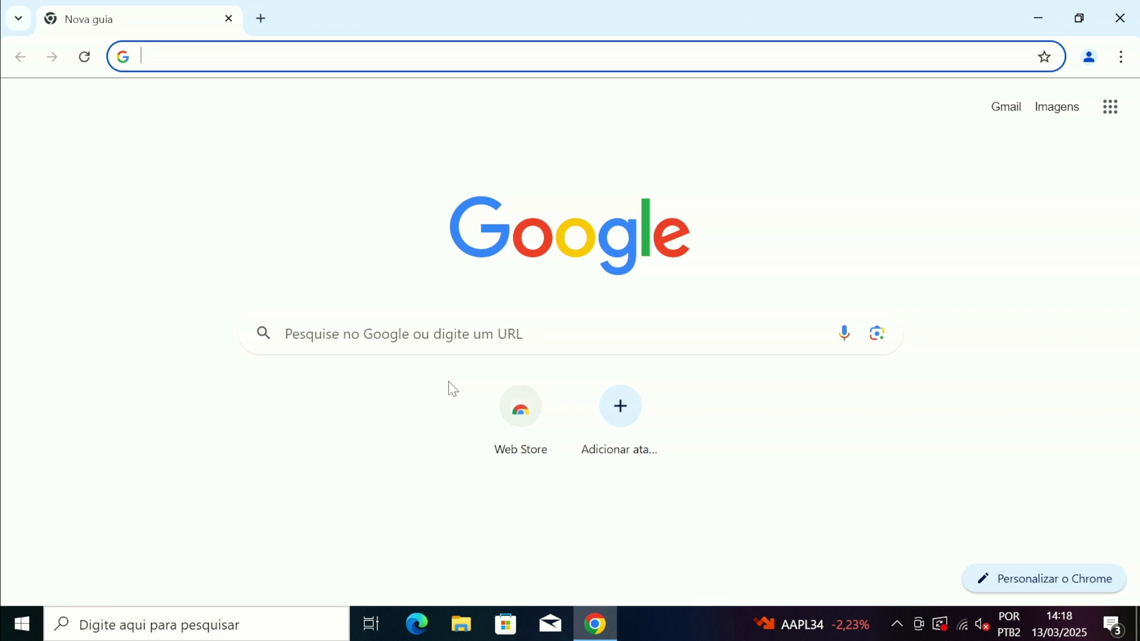
{"action": "type", "text": "xerife te"}
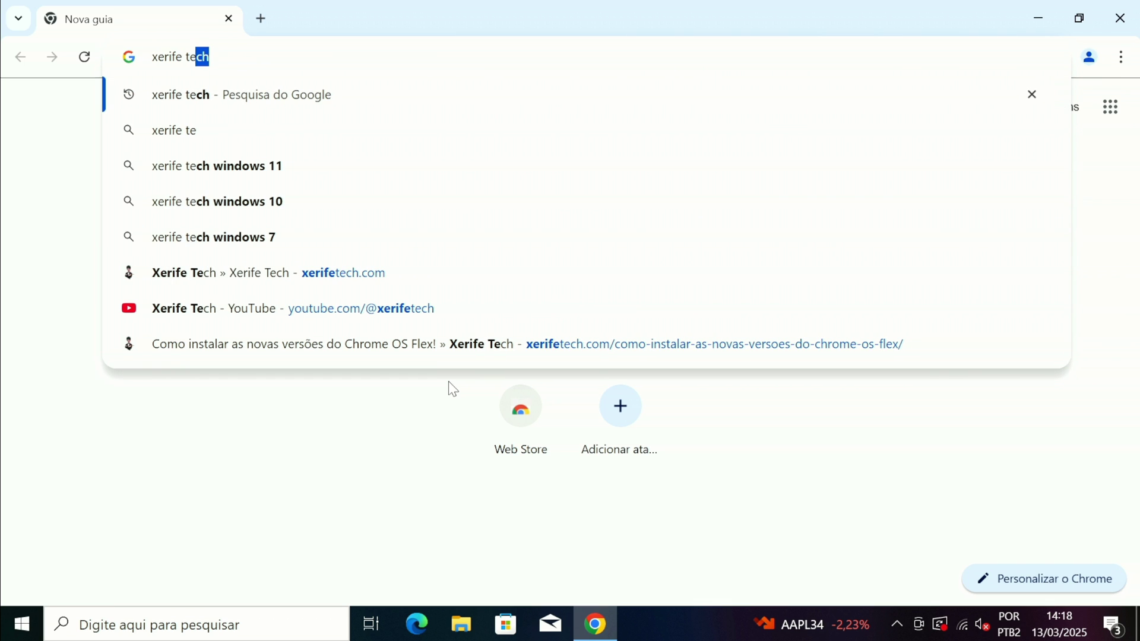
{"action": "key", "text": "Return"}
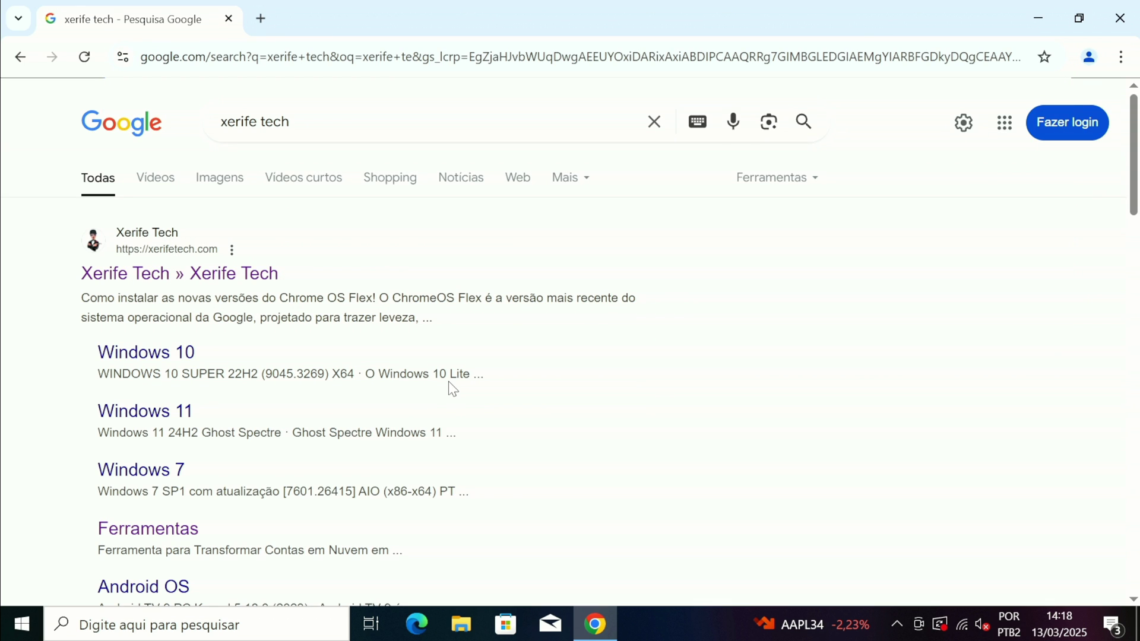
{"action": "left_click", "coordinate": [131, 275]}
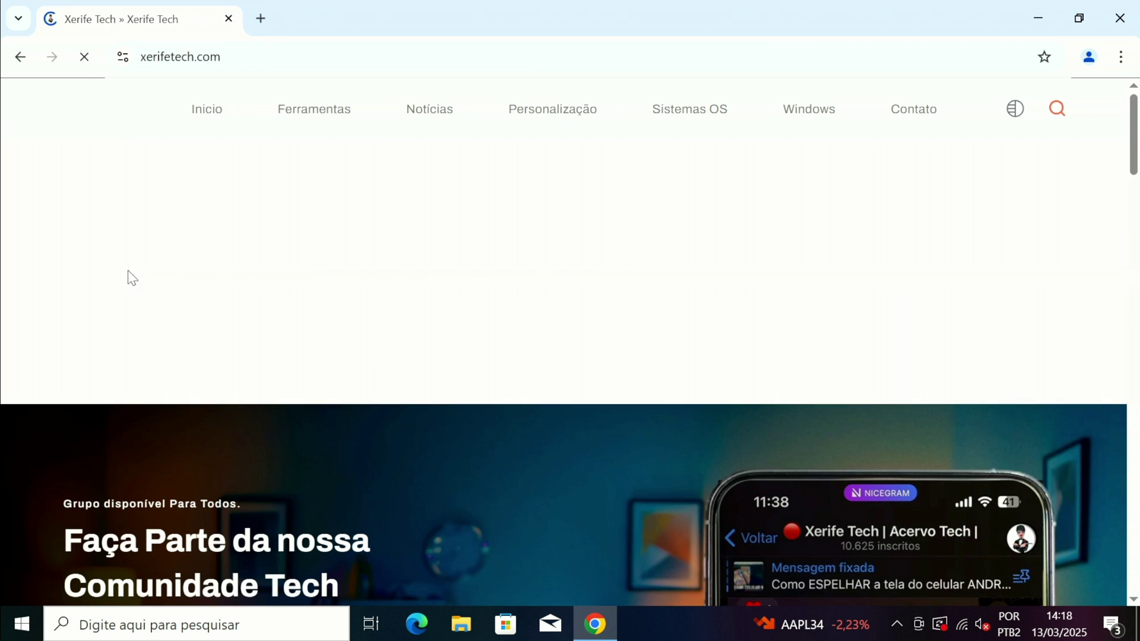
Search the Xerife Tech site for "easy context menu".
{"action": "scroll", "coordinate": [233, 297], "scroll_direction": "down", "scroll_amount": 3}
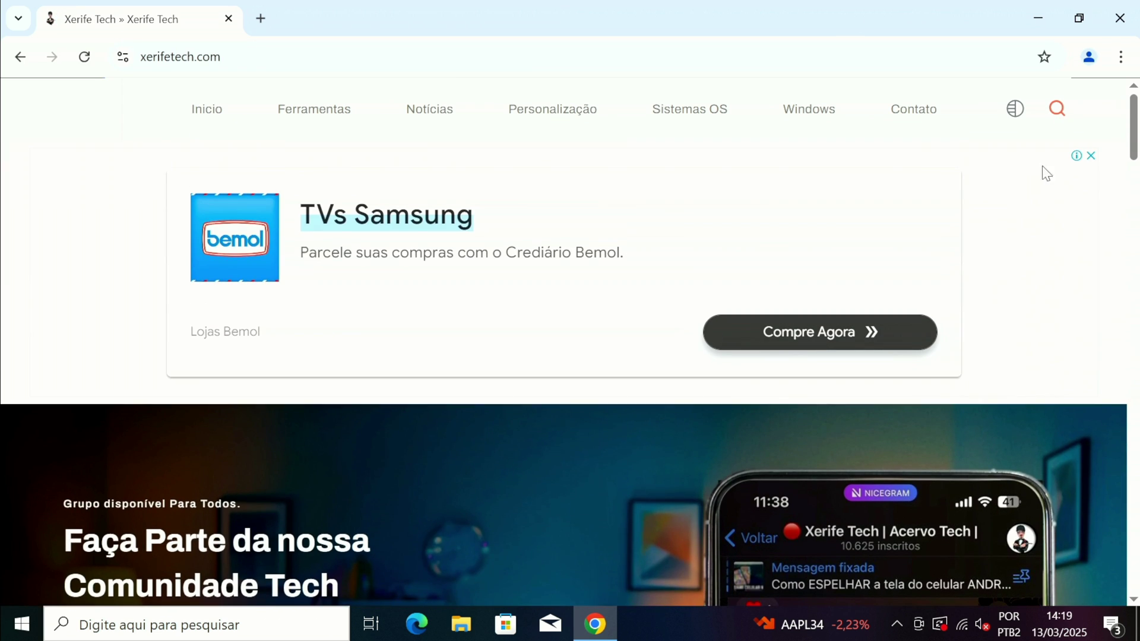
{"action": "left_click", "coordinate": [1060, 111]}
{"action": "type", "text": "easy context"}
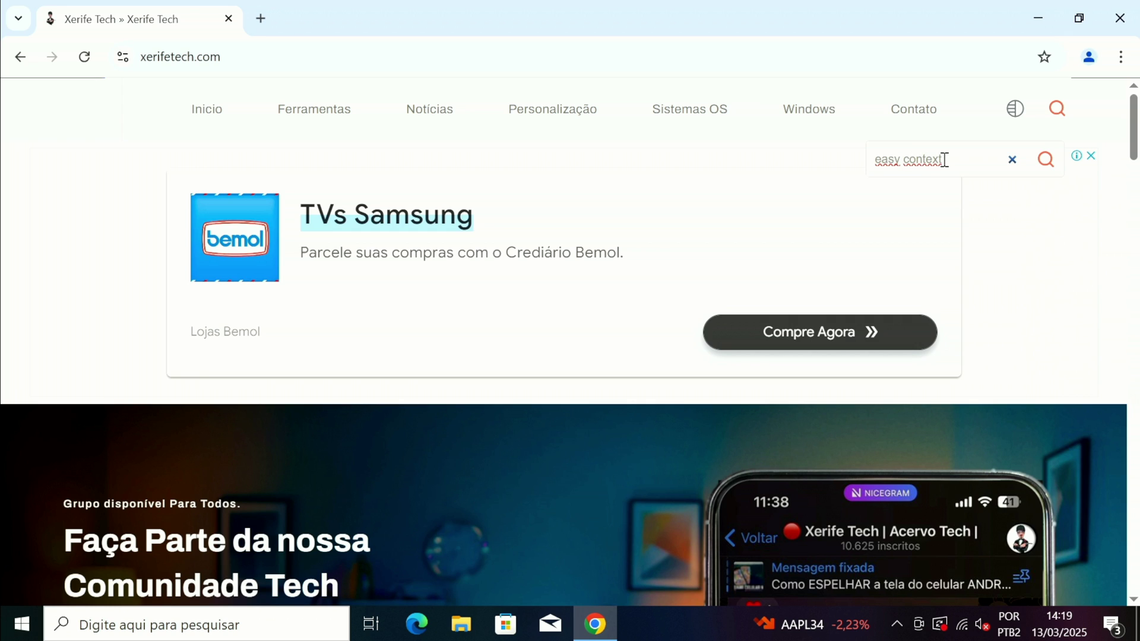
{"action": "key", "text": "Return"}
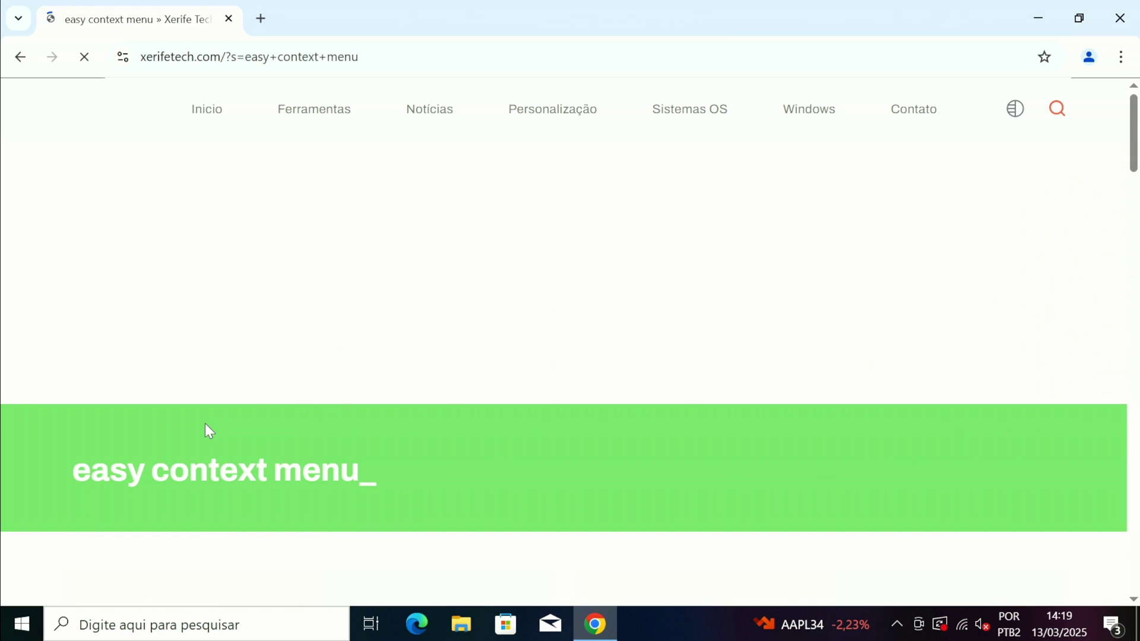
Open the article "Adicione funções ao menu de contexto do Windows – Menu de Contexto Fácil v1.6" from the search results.
{"action": "scroll", "coordinate": [169, 238], "scroll_direction": "down", "scroll_amount": 4}
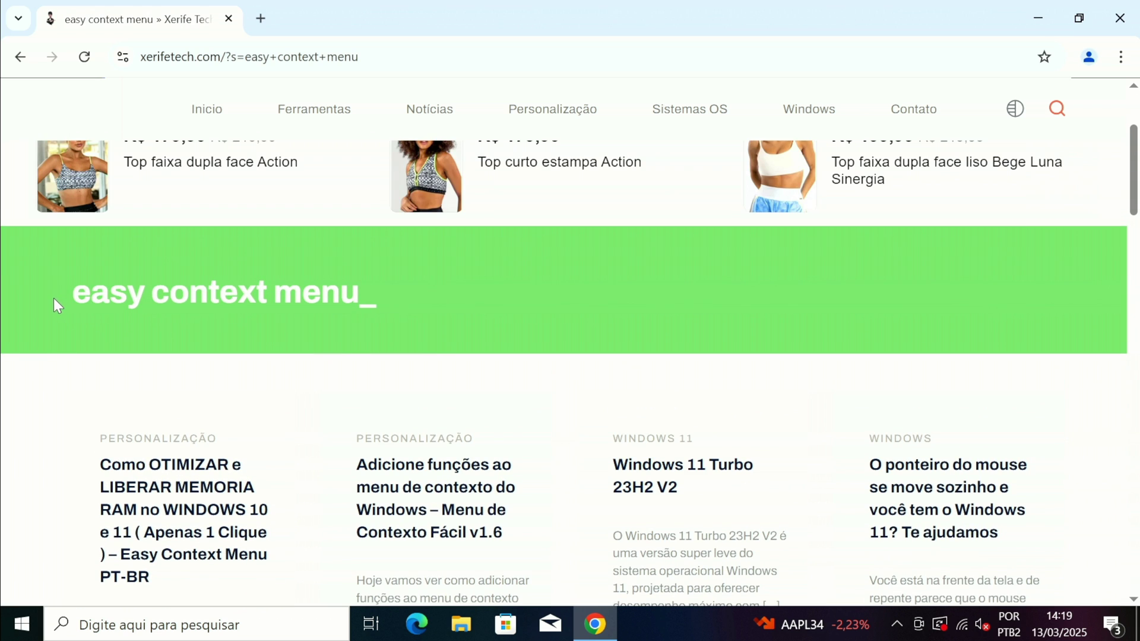
{"action": "scroll", "coordinate": [111, 305], "scroll_direction": "down", "scroll_amount": 1}
{"action": "scroll", "coordinate": [111, 305], "scroll_direction": "down", "scroll_amount": 2}
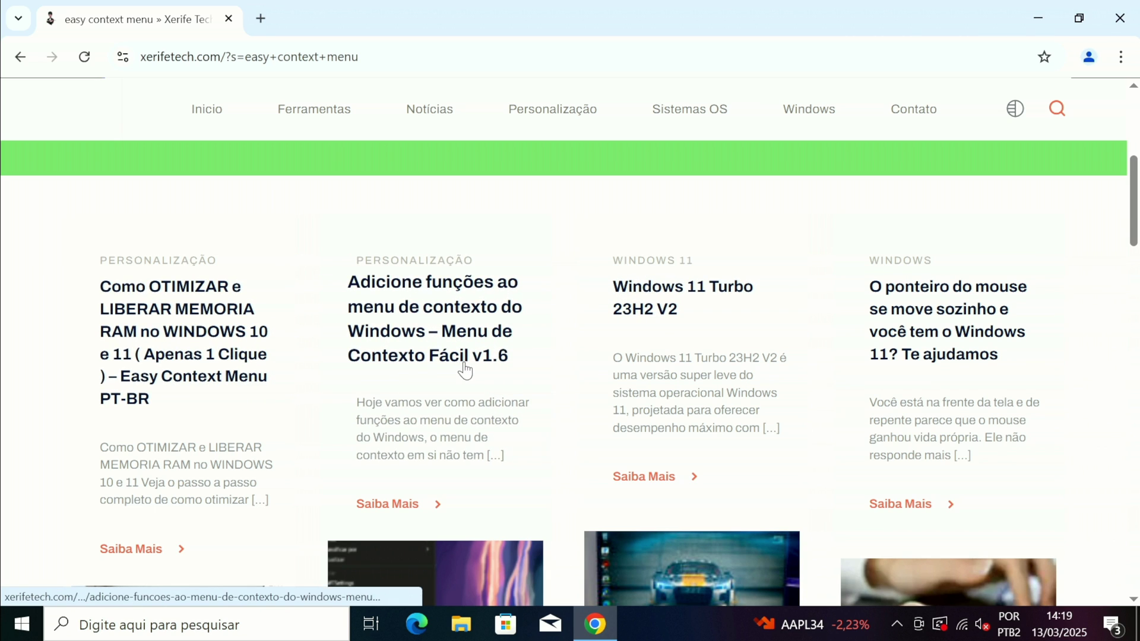
{"action": "left_click", "coordinate": [422, 334]}
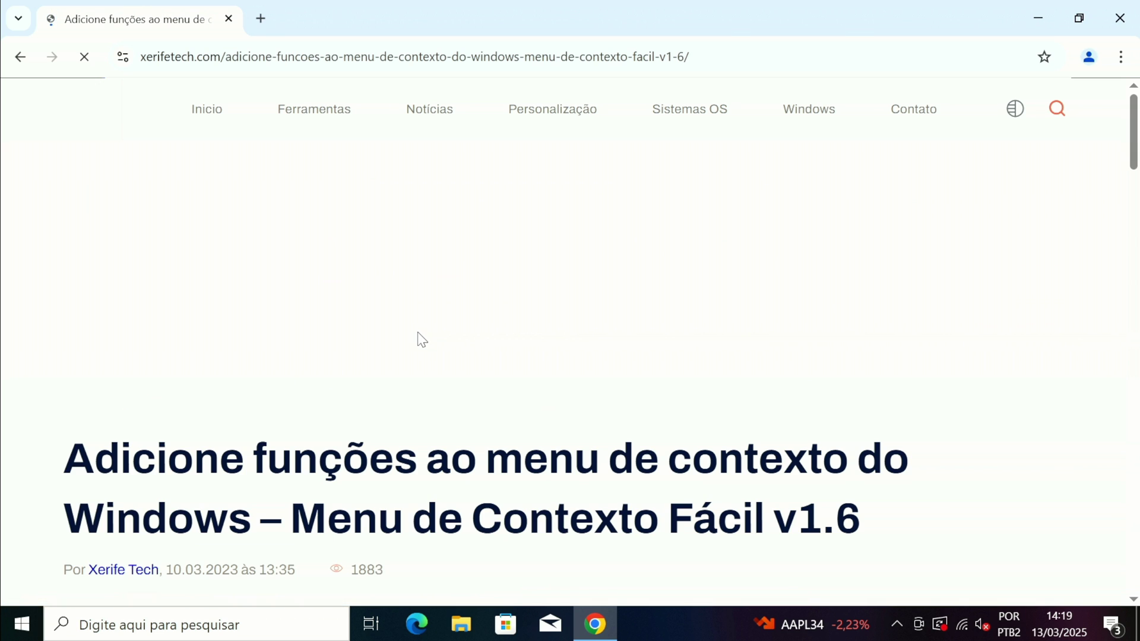
Download ec_menu.zip through the official Easy Context Menu link near the end of the article.
{"action": "scroll", "coordinate": [423, 436], "scroll_direction": "down", "scroll_amount": 3}
{"action": "scroll", "coordinate": [425, 436], "scroll_direction": "down", "scroll_amount": 3}
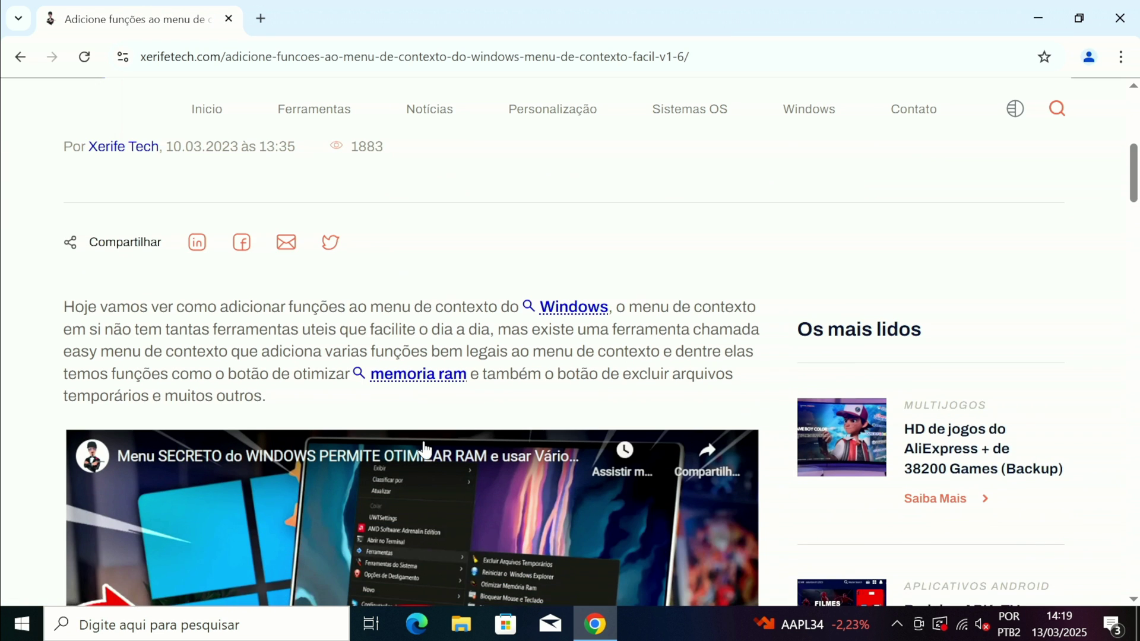
{"action": "scroll", "coordinate": [410, 442], "scroll_direction": "down", "scroll_amount": 7}
{"action": "scroll", "coordinate": [400, 447], "scroll_direction": "down", "scroll_amount": 10}
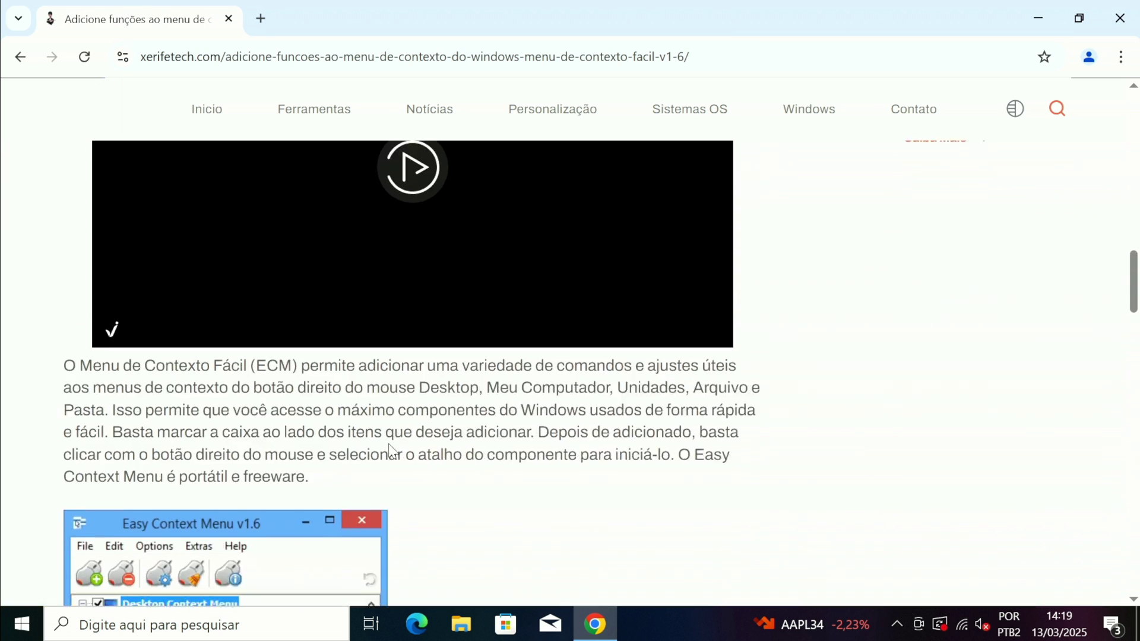
{"action": "scroll", "coordinate": [356, 421], "scroll_direction": "down", "scroll_amount": 3}
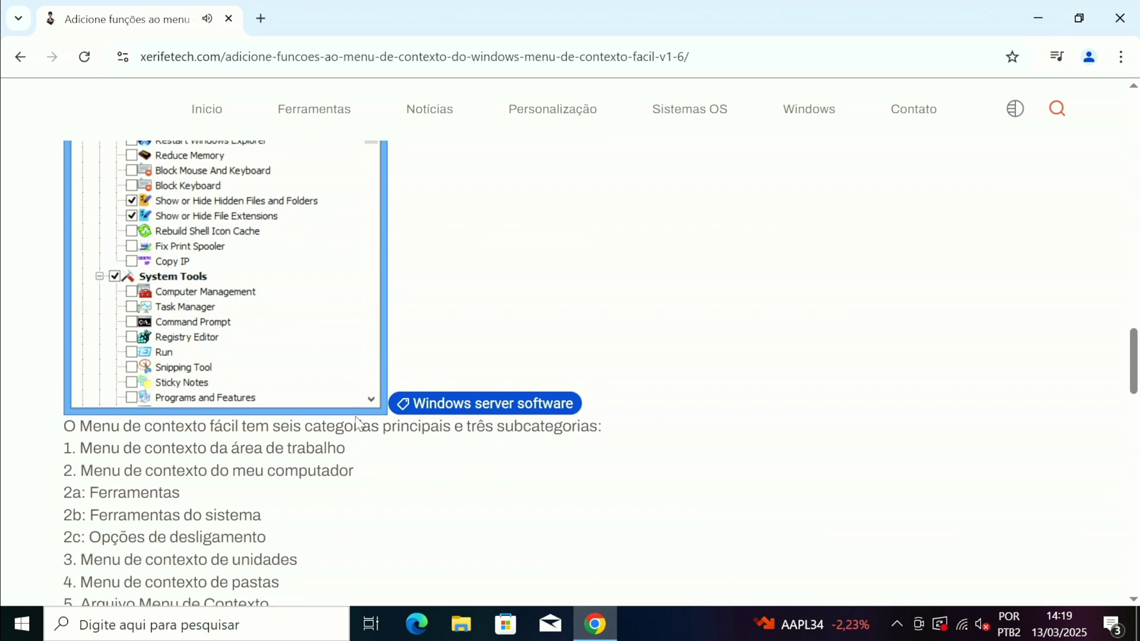
{"action": "scroll", "coordinate": [305, 386], "scroll_direction": "down", "scroll_amount": 7}
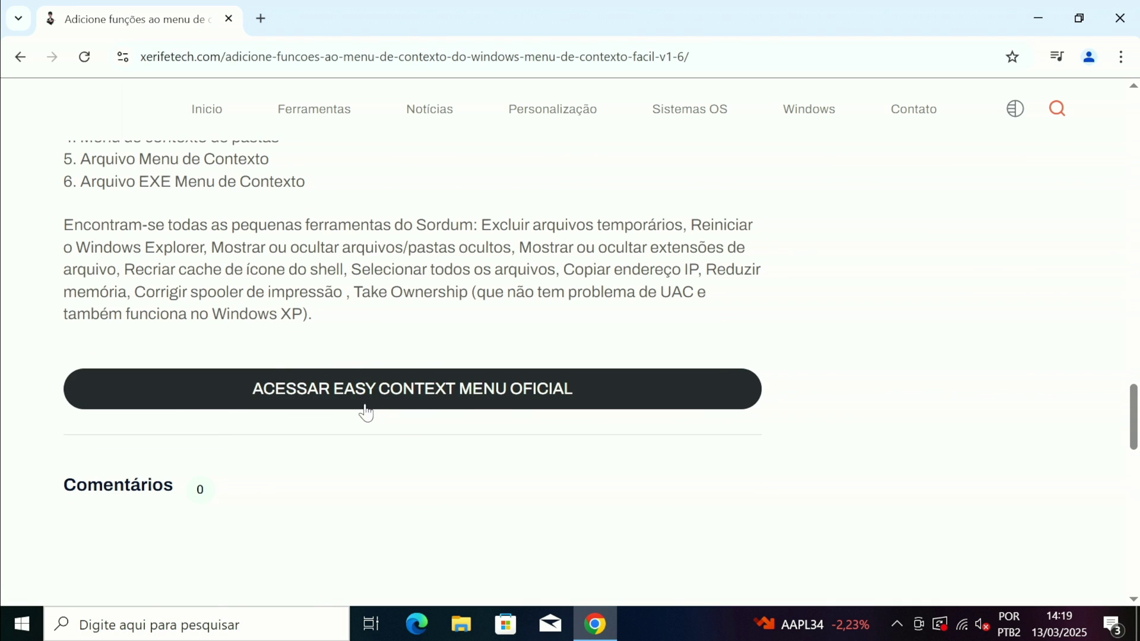
{"action": "left_click", "coordinate": [498, 406]}
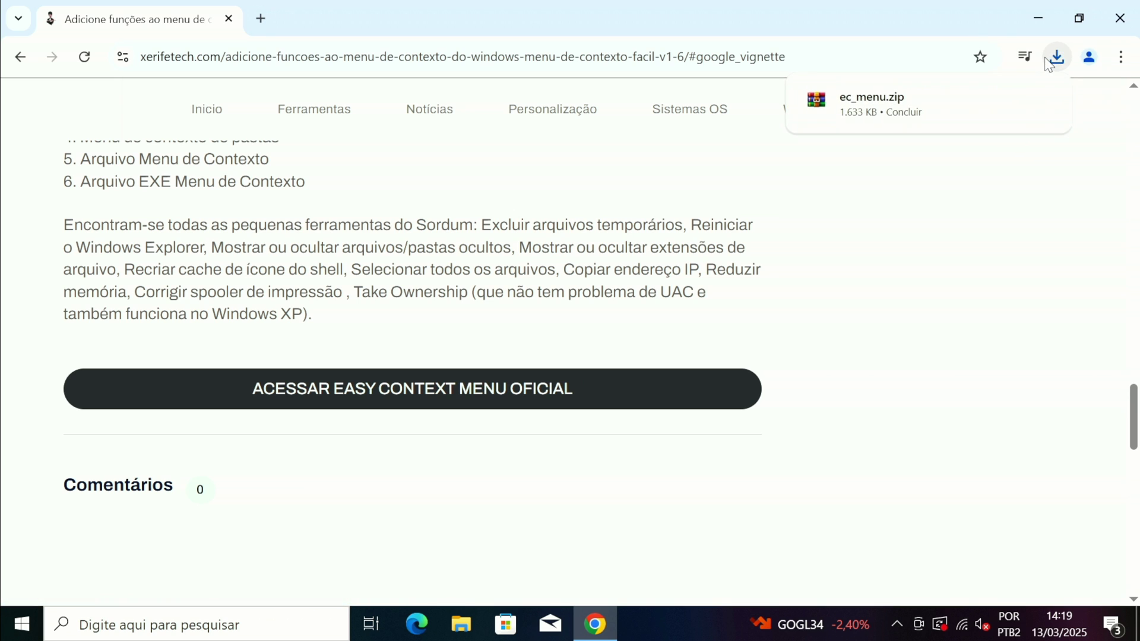
Show the downloaded ec_menu archive in its folder and close the browser.
{"action": "mouse_move", "coordinate": [1017, 107]}
{"action": "left_click", "coordinate": [1010, 101]}
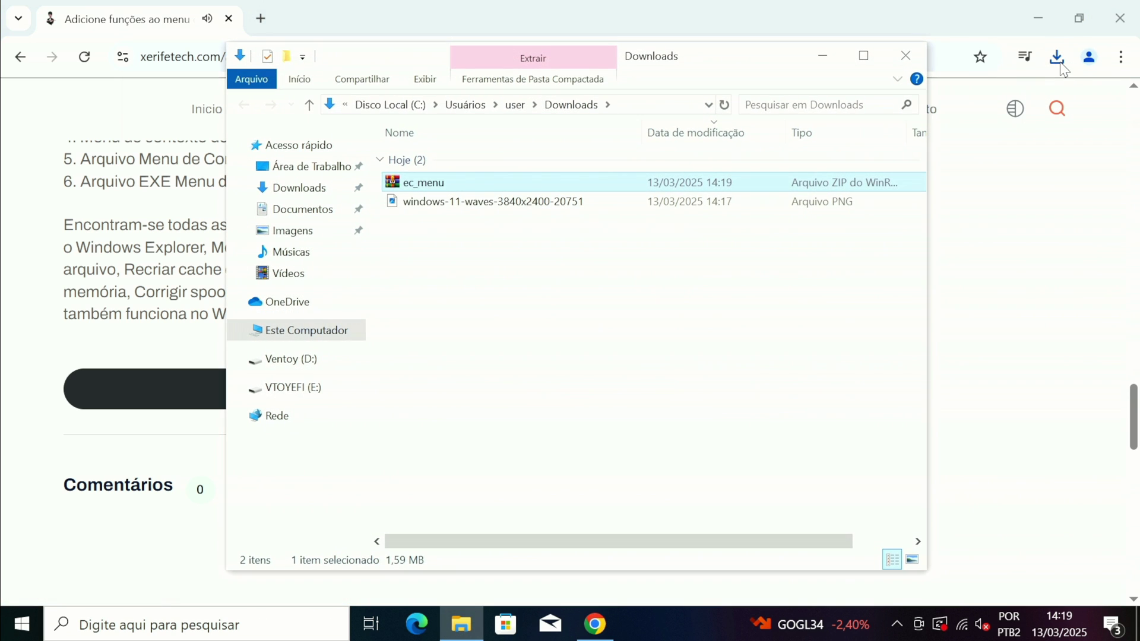
{"action": "left_click", "coordinate": [1120, 19]}
{"action": "left_click_drag", "start_coordinate": [390, 59], "coordinate": [491, 55]}
{"action": "left_click", "coordinate": [598, 389]}
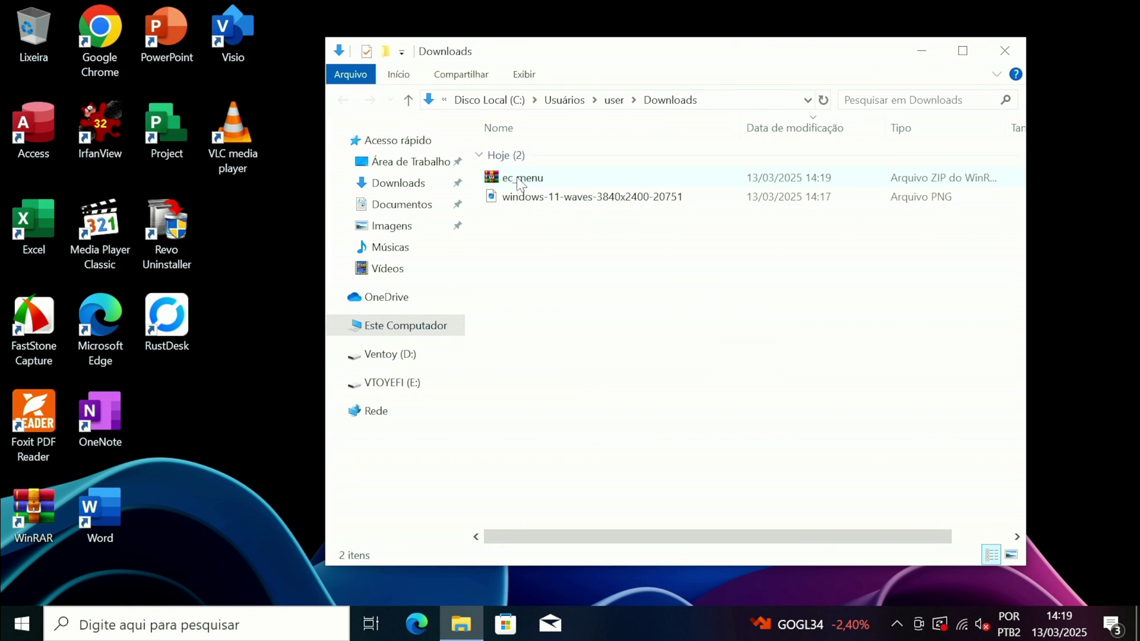
Extract the ec_menu archive into its own ec_menu folder within Downloads.
{"action": "right_click", "coordinate": [521, 185]}
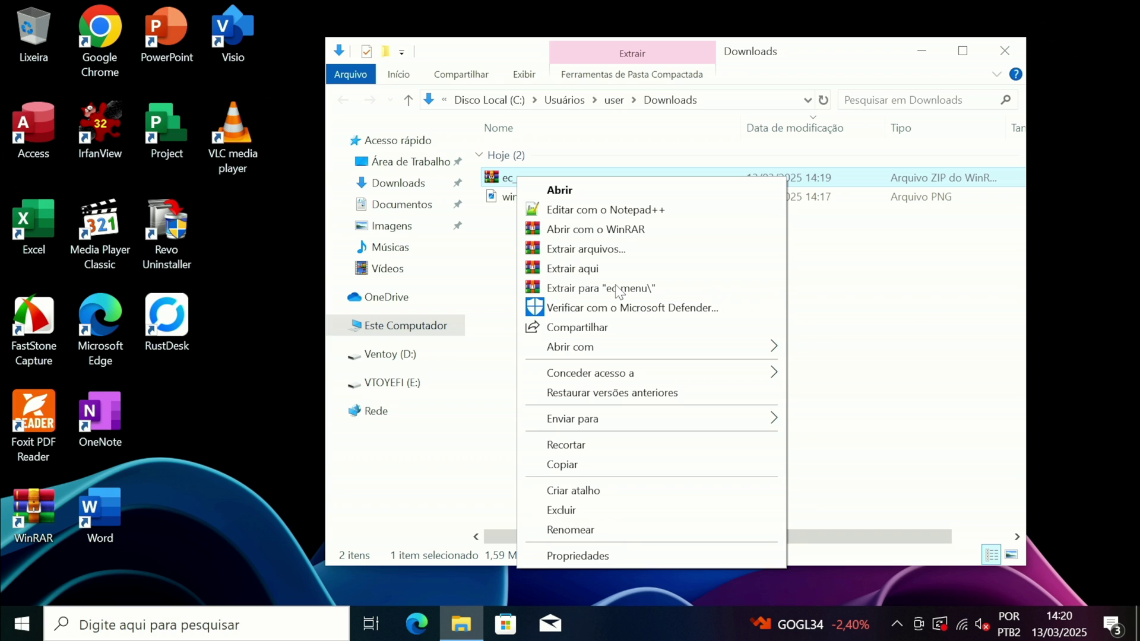
{"action": "left_click", "coordinate": [615, 288]}
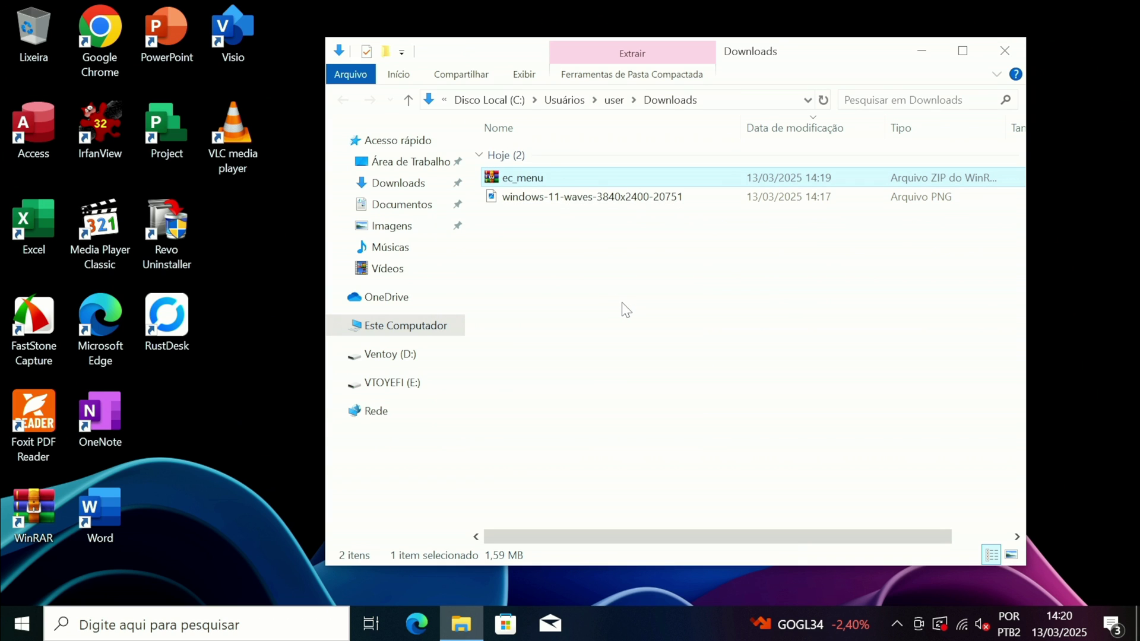
{"action": "left_click", "coordinate": [618, 377]}
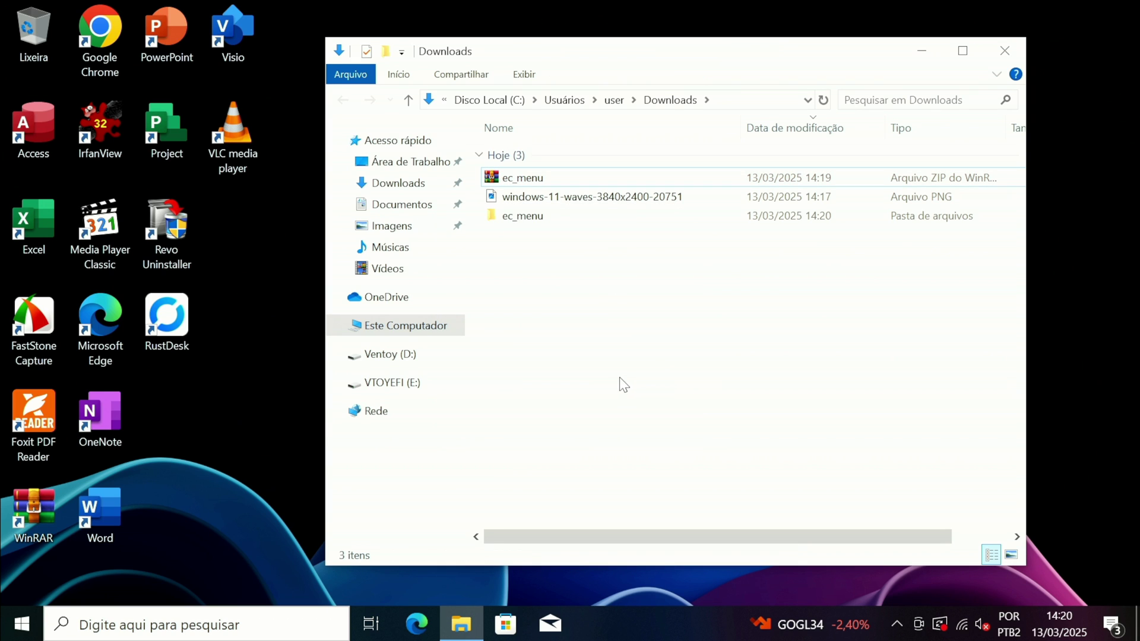
Open the extracted ec_menu folder and its EcMenu_v1.6 subfolder.
{"action": "mouse_move", "coordinate": [540, 226]}
{"action": "double_click", "coordinate": [536, 219]}
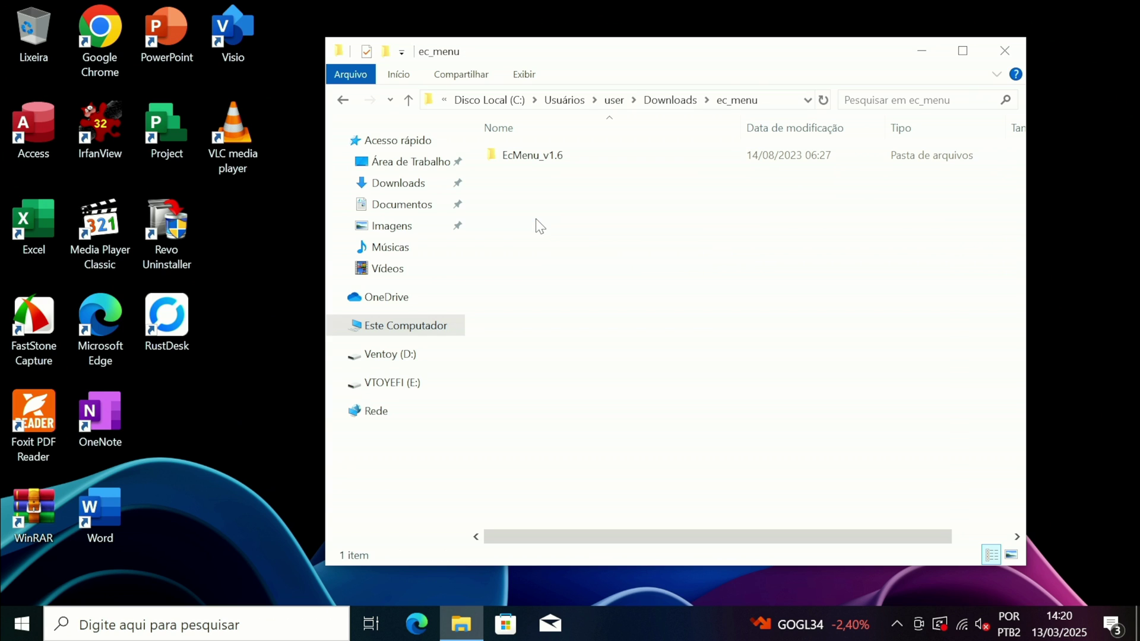
{"action": "double_click", "coordinate": [541, 157]}
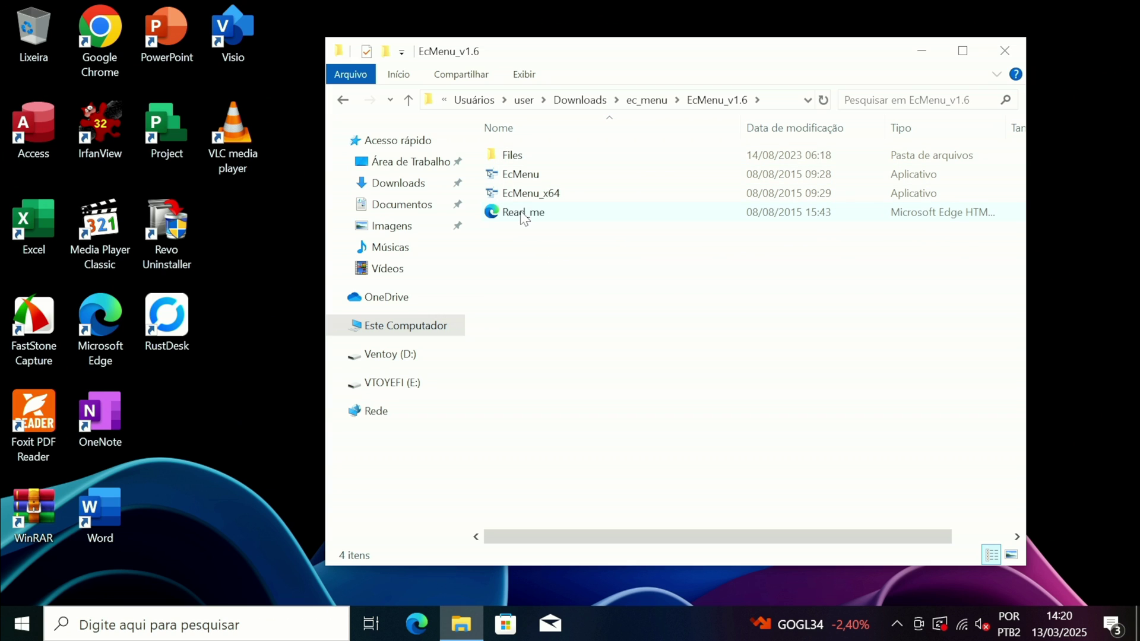
Launch EcMenu_x64 with permission to make changes to the device, and minimise the folder window behind it.
{"action": "left_click", "coordinate": [526, 197]}
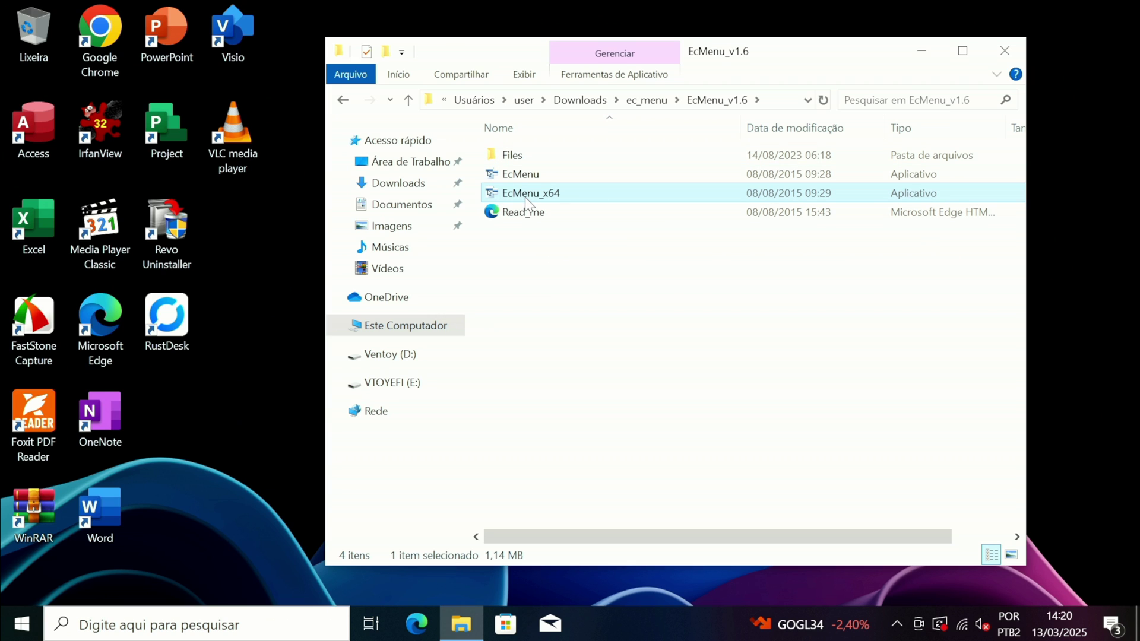
{"action": "left_click", "coordinate": [530, 173]}
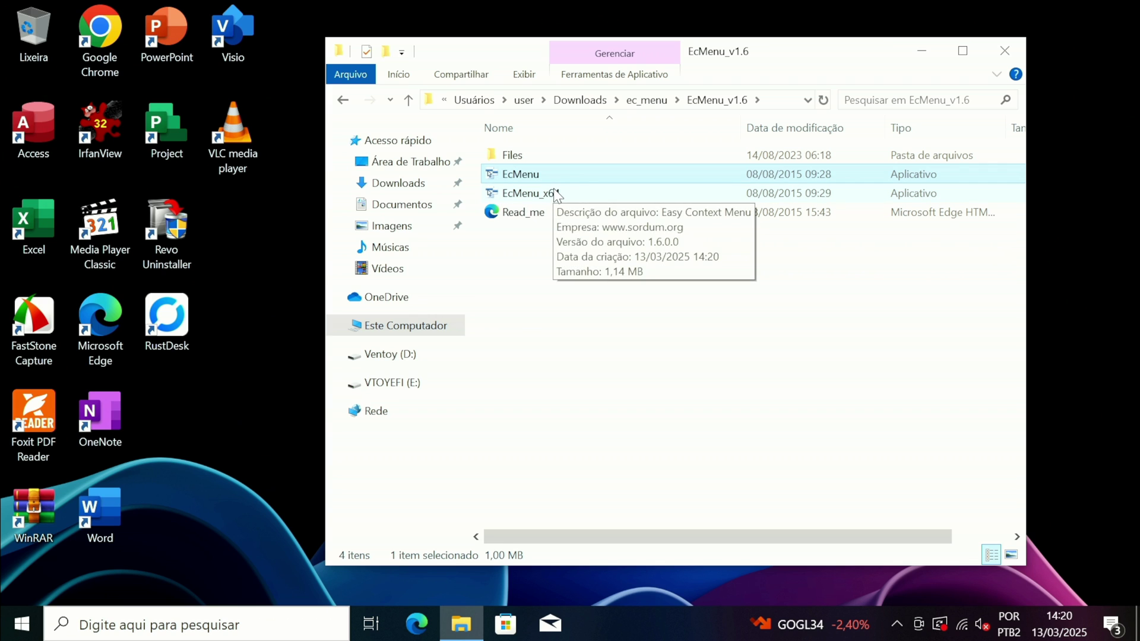
{"action": "left_click", "coordinate": [552, 193]}
{"action": "double_click", "coordinate": [553, 193]}
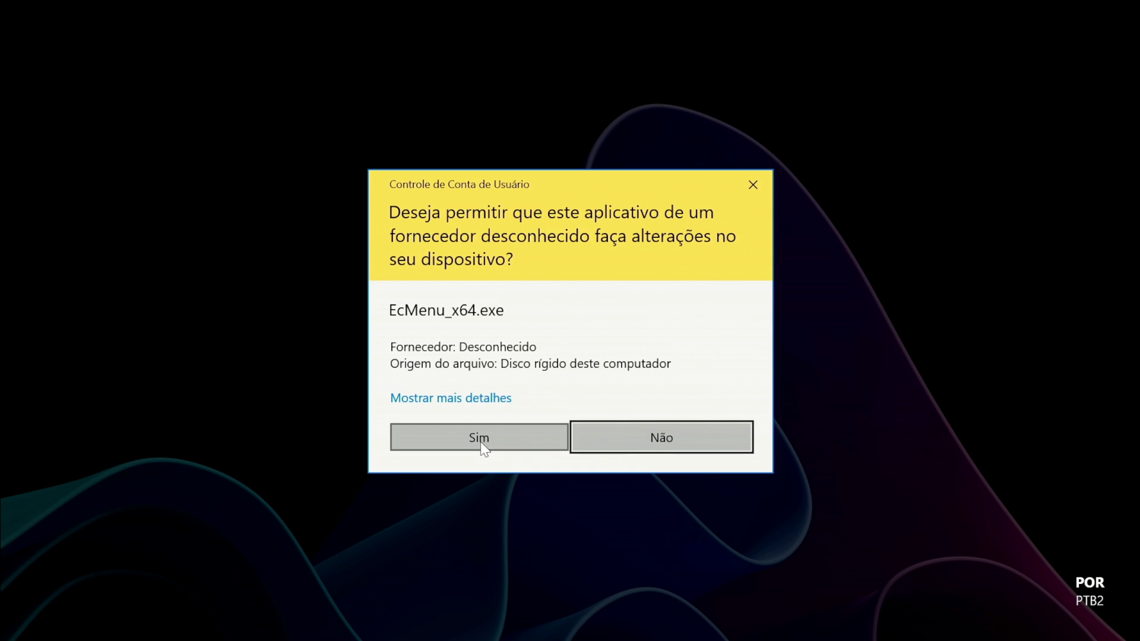
{"action": "left_click", "coordinate": [480, 442]}
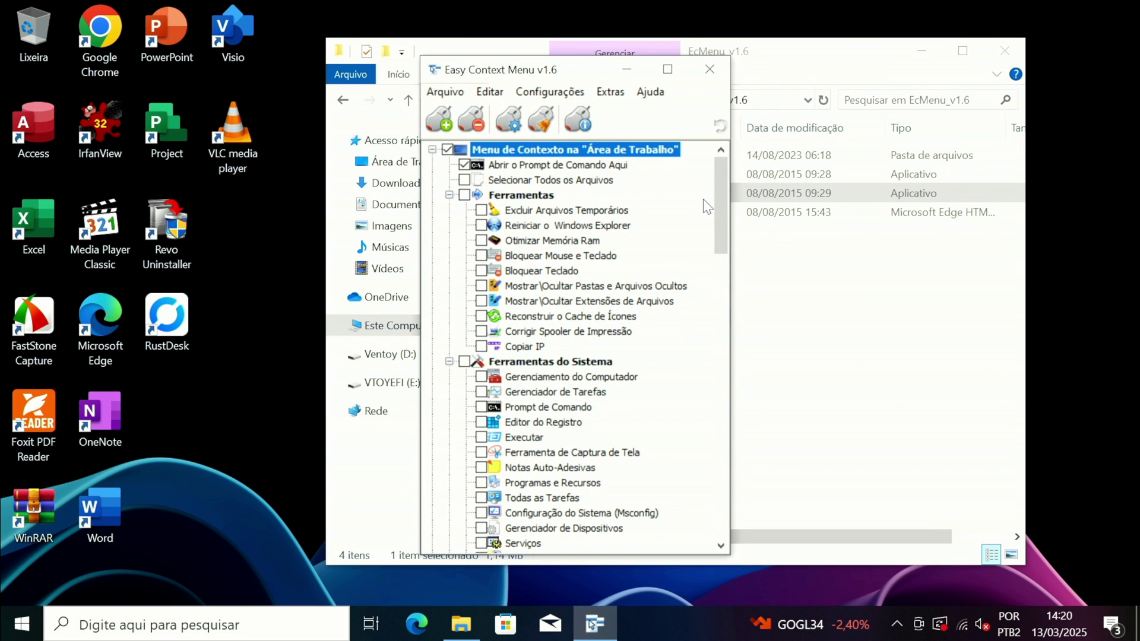
{"action": "left_click", "coordinate": [924, 51]}
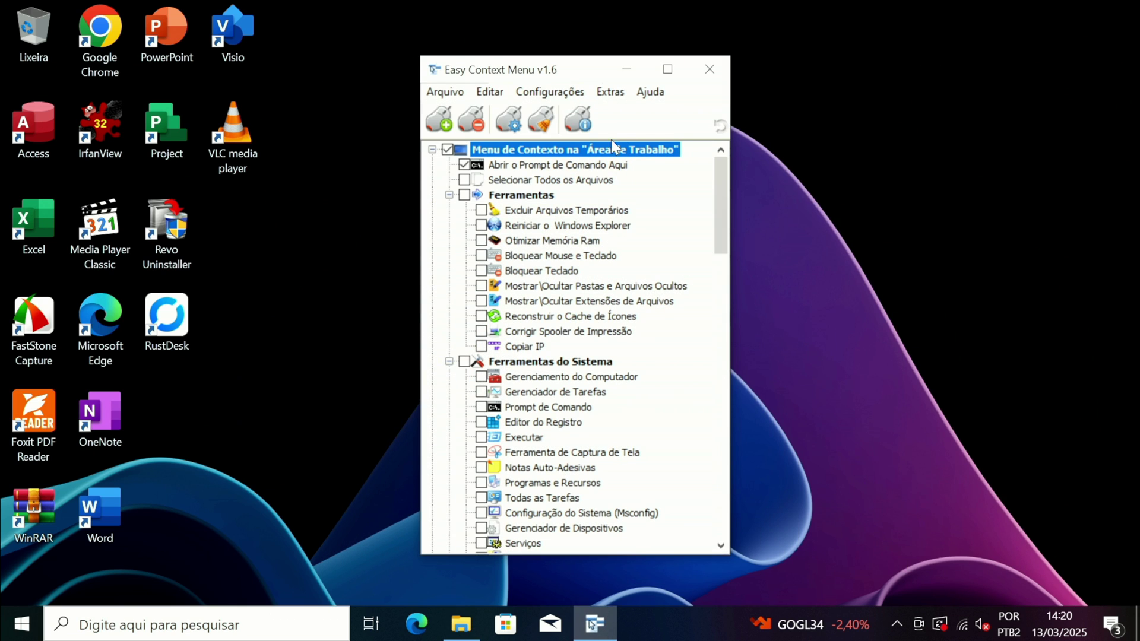
{"action": "left_click_drag", "start_coordinate": [510, 72], "coordinate": [499, 69]}
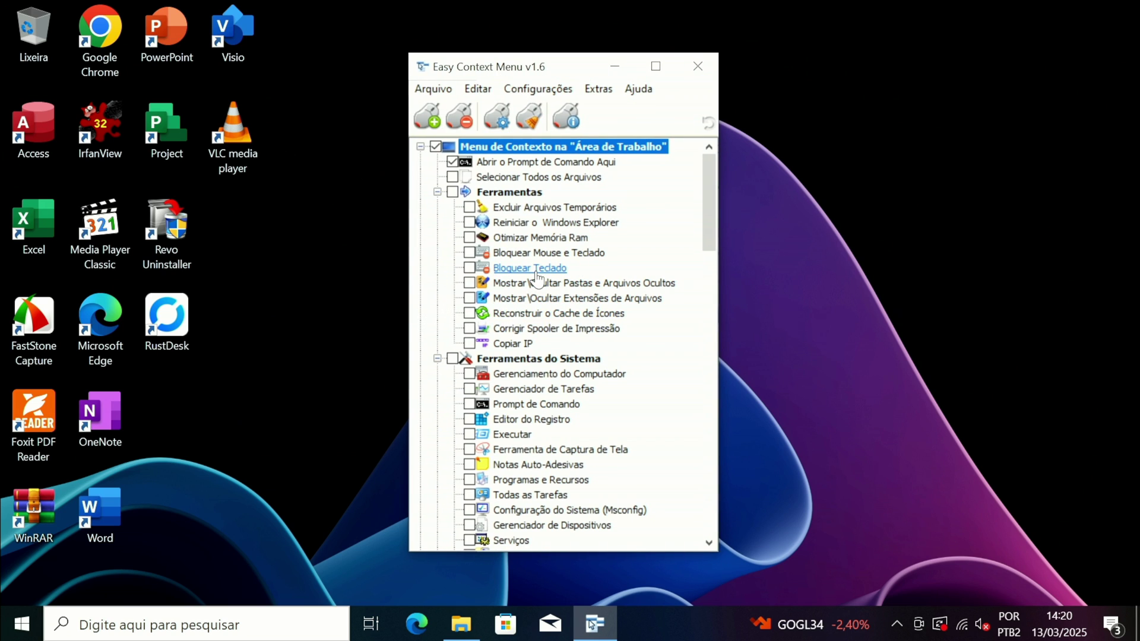
Examine the available interface languages and the context menu entries offered in each category of the list.
{"action": "left_click", "coordinate": [551, 93]}
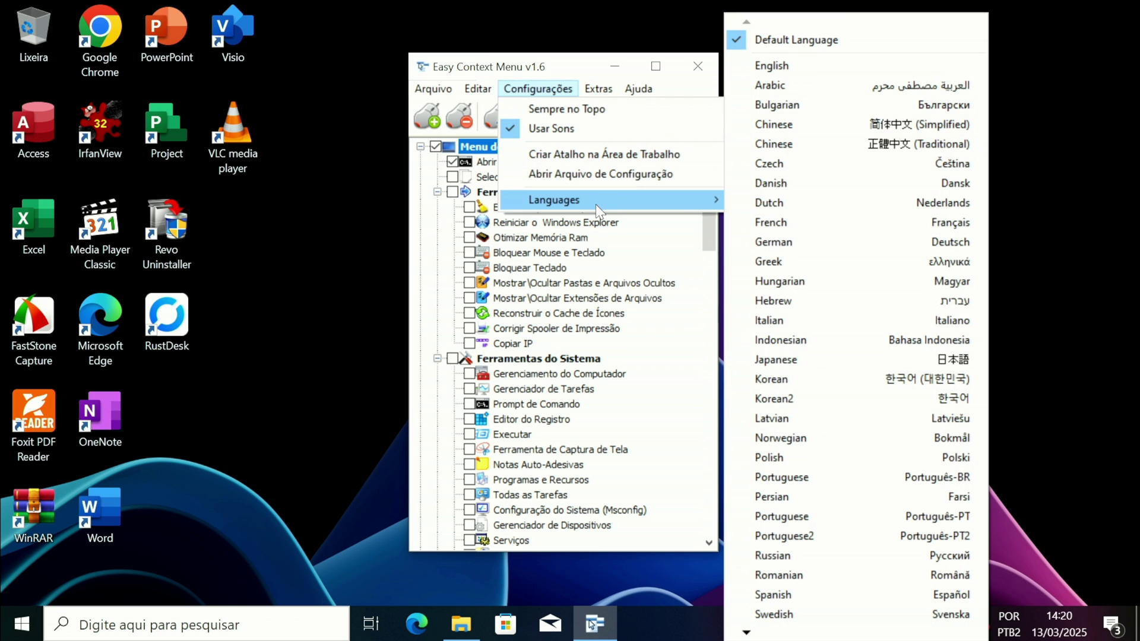
{"action": "left_click", "coordinate": [525, 66]}
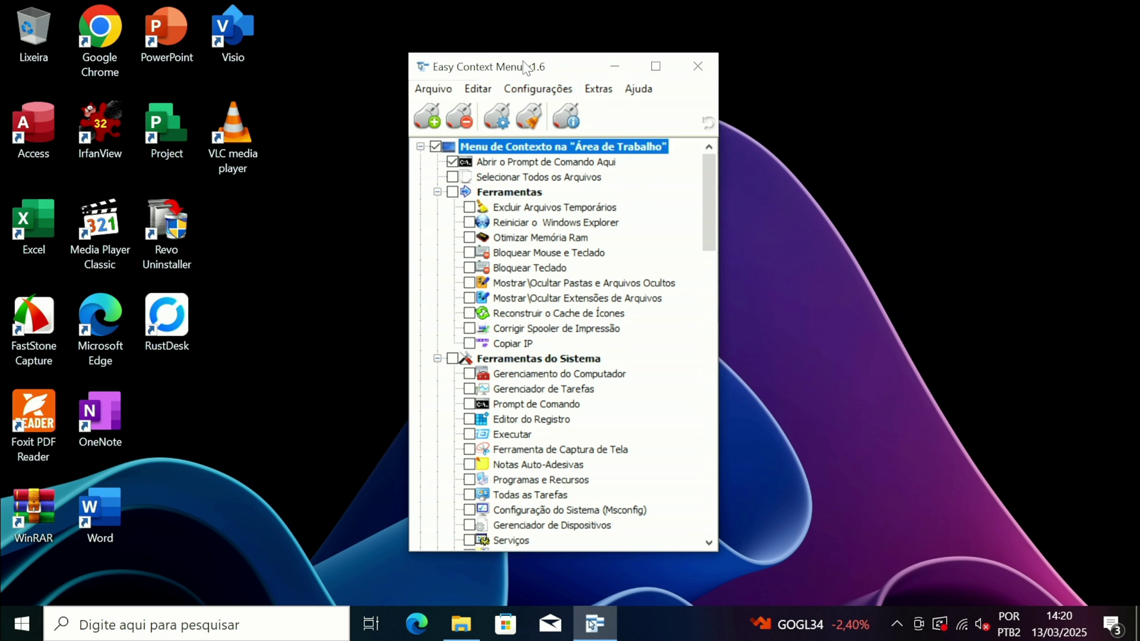
{"action": "scroll", "coordinate": [594, 321], "scroll_direction": "down", "scroll_amount": 3}
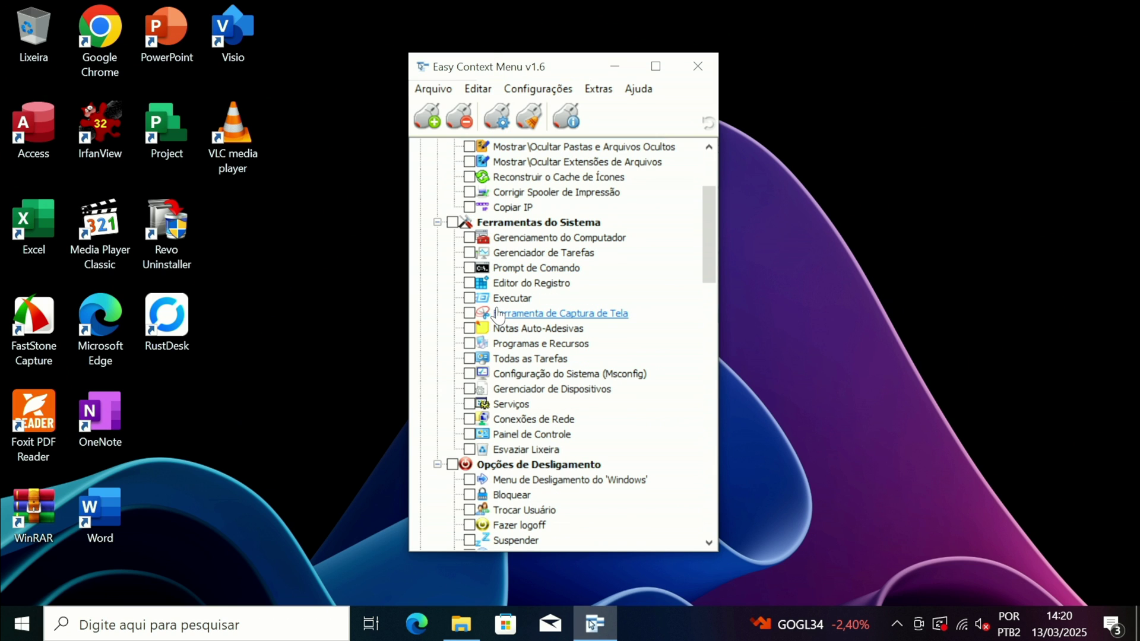
{"action": "scroll", "coordinate": [573, 303], "scroll_direction": "up", "scroll_amount": 3}
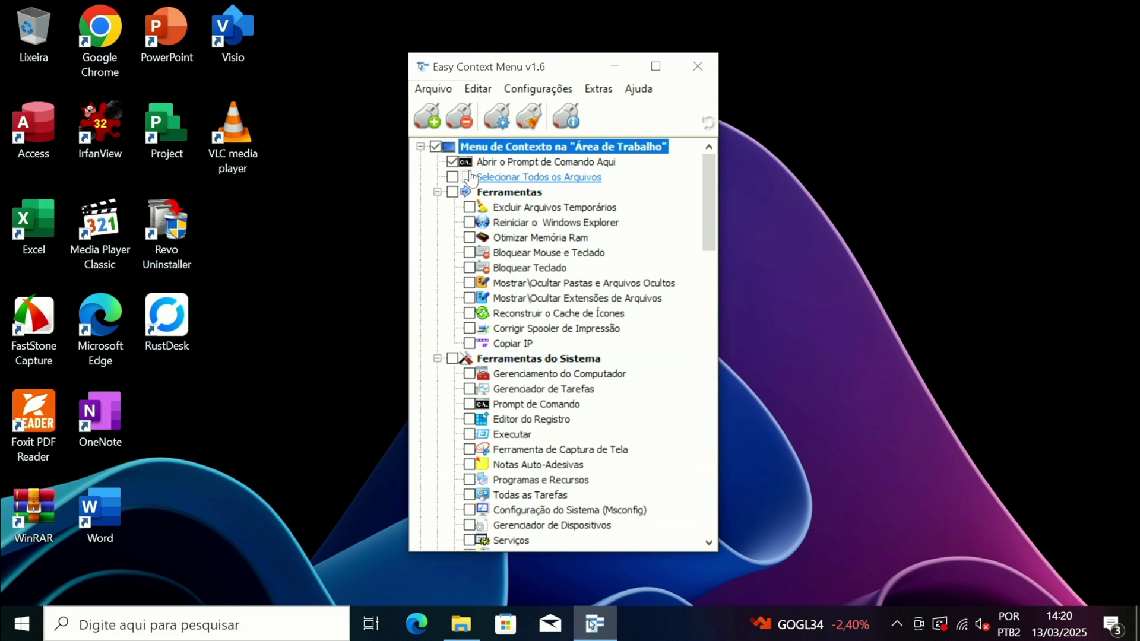
{"action": "scroll", "coordinate": [482, 271], "scroll_direction": "down", "scroll_amount": 6}
{"action": "scroll", "coordinate": [482, 270], "scroll_direction": "down", "scroll_amount": 11}
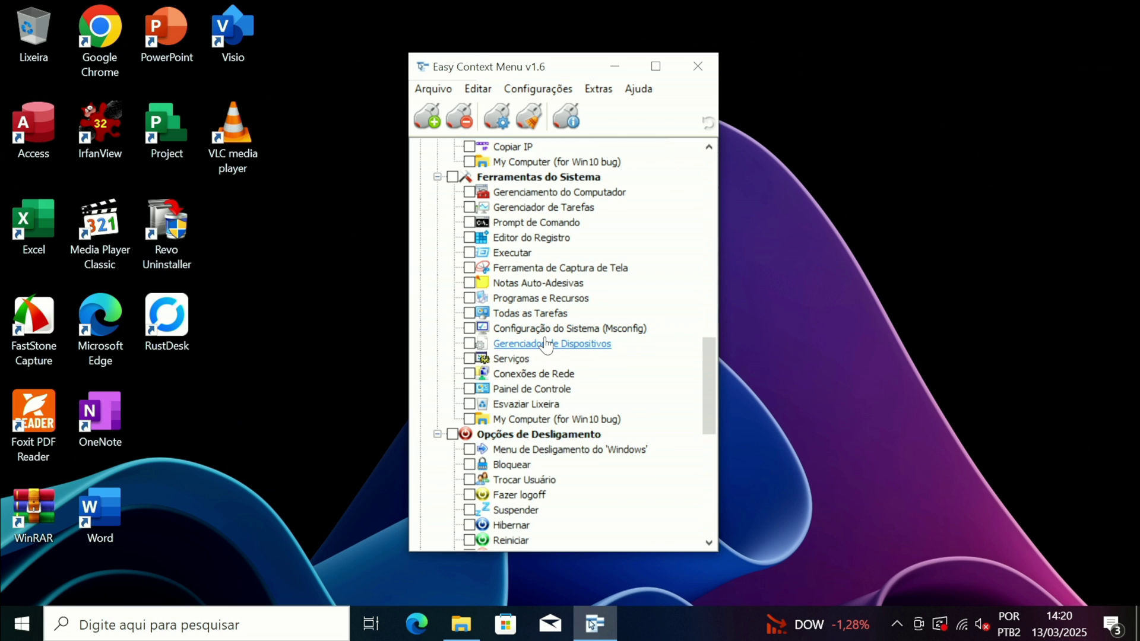
{"action": "scroll", "coordinate": [546, 359], "scroll_direction": "up", "scroll_amount": 15}
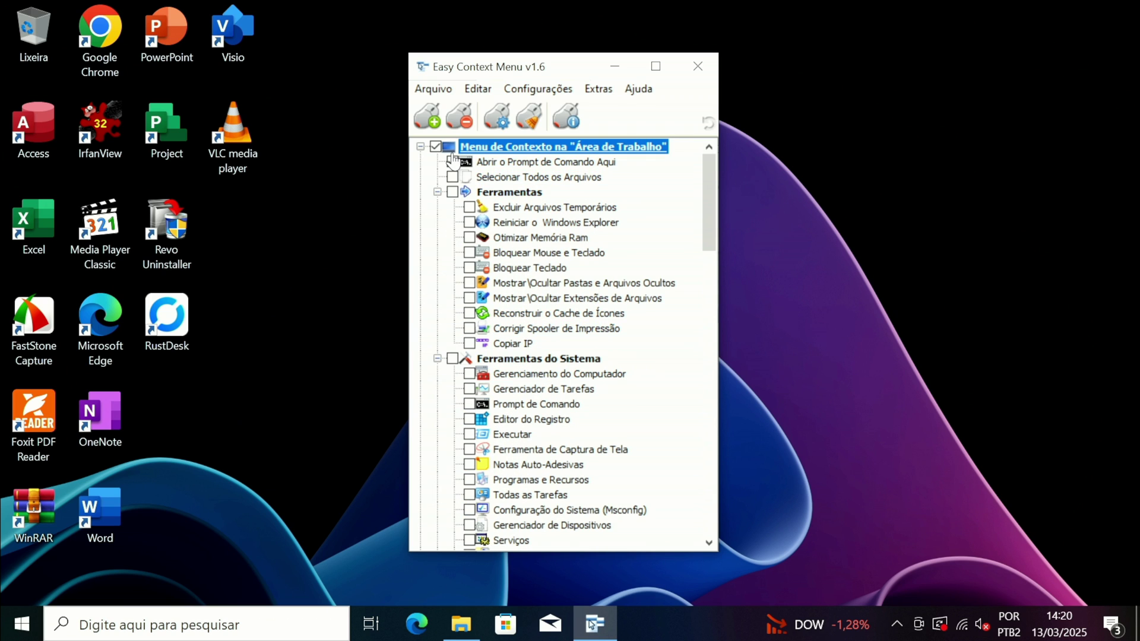
{"action": "left_click", "coordinate": [453, 161]}
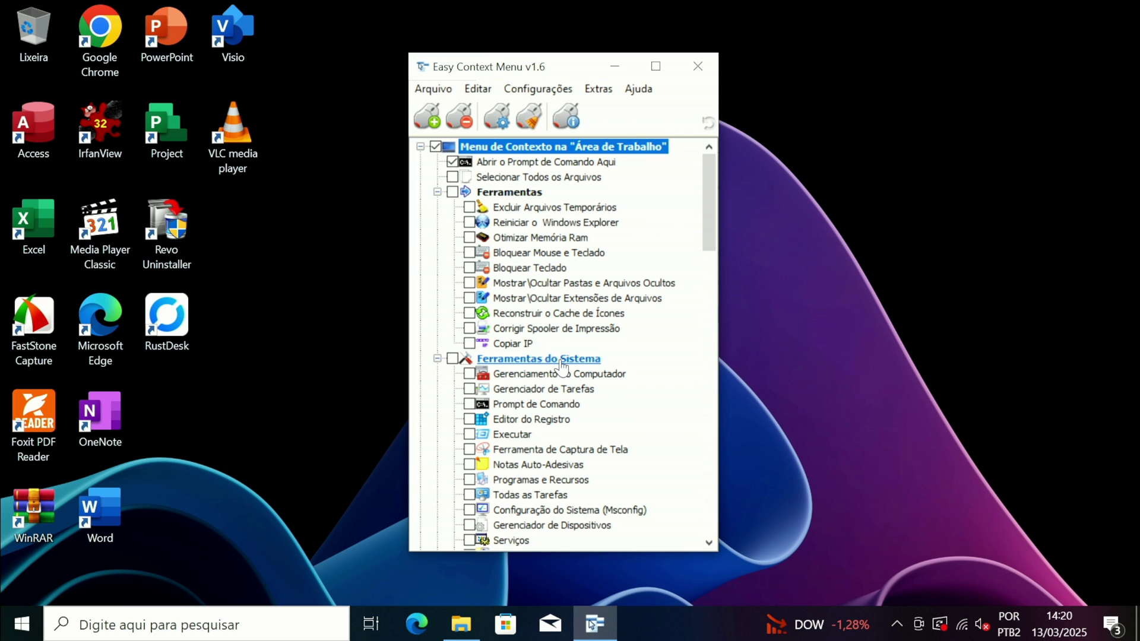
Enable Executar Com Parâmetros, Remover do Firewall and Adicionar ao Firewall for .Exe files, and apply the changes to the context menu.
{"action": "scroll", "coordinate": [561, 366], "scroll_direction": "down", "scroll_amount": 4}
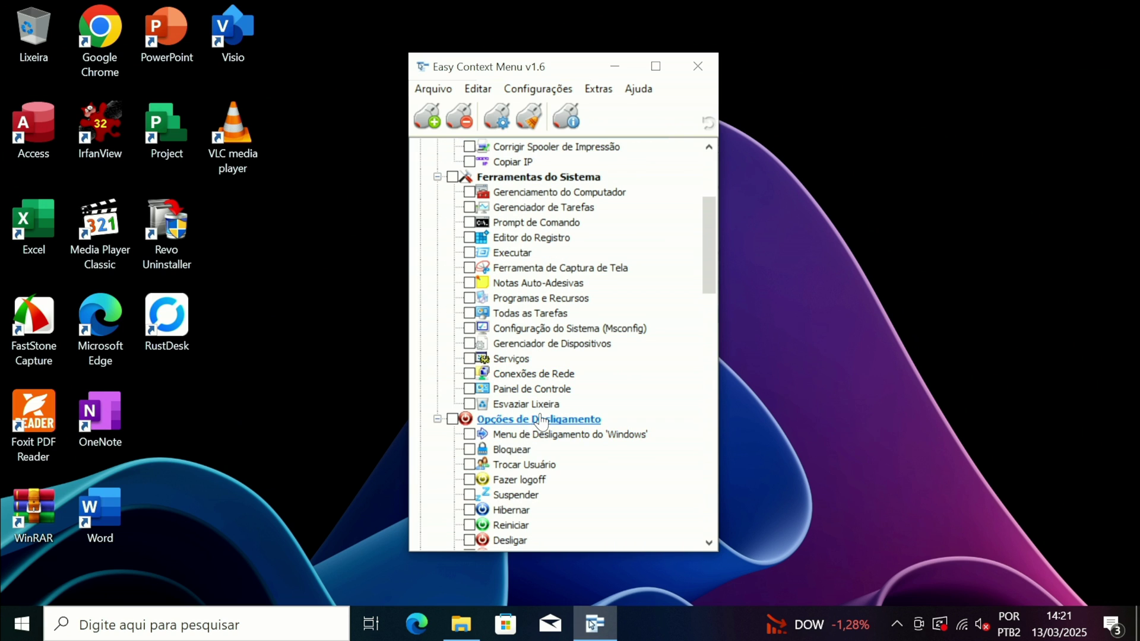
{"action": "scroll", "coordinate": [540, 419], "scroll_direction": "down", "scroll_amount": 3}
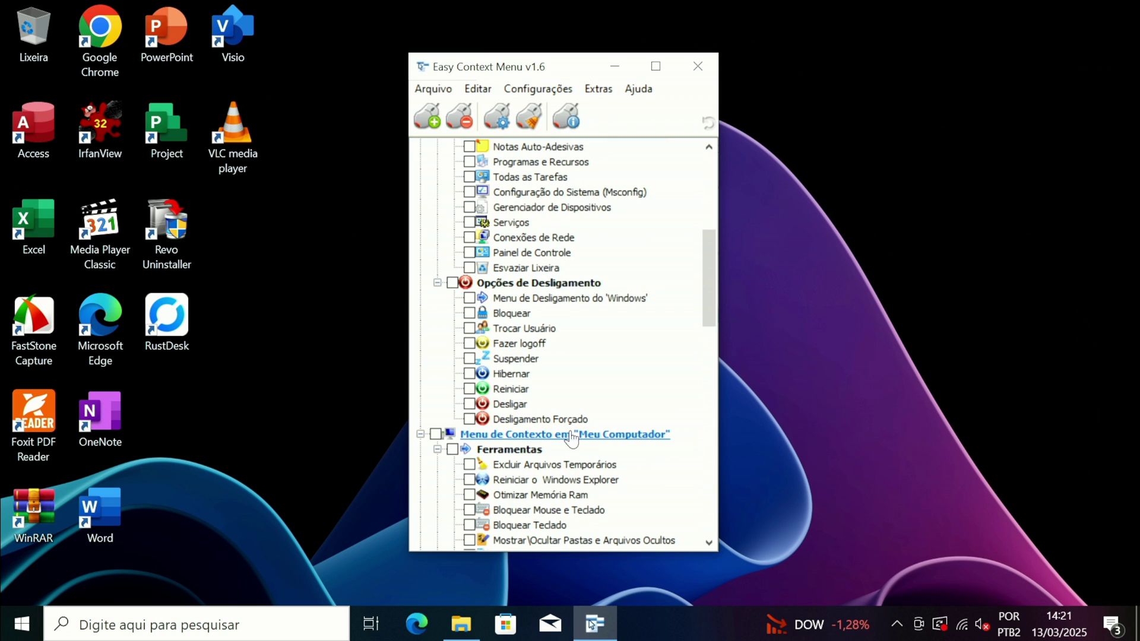
{"action": "scroll", "coordinate": [584, 441], "scroll_direction": "down", "scroll_amount": 7}
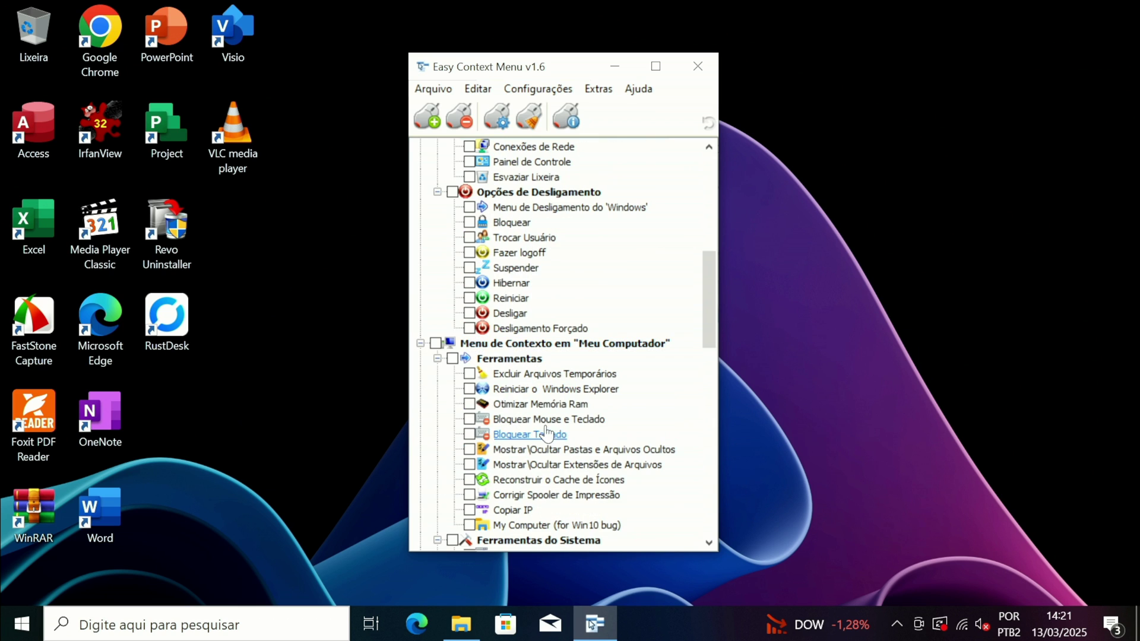
{"action": "scroll", "coordinate": [528, 411], "scroll_direction": "down", "scroll_amount": 10}
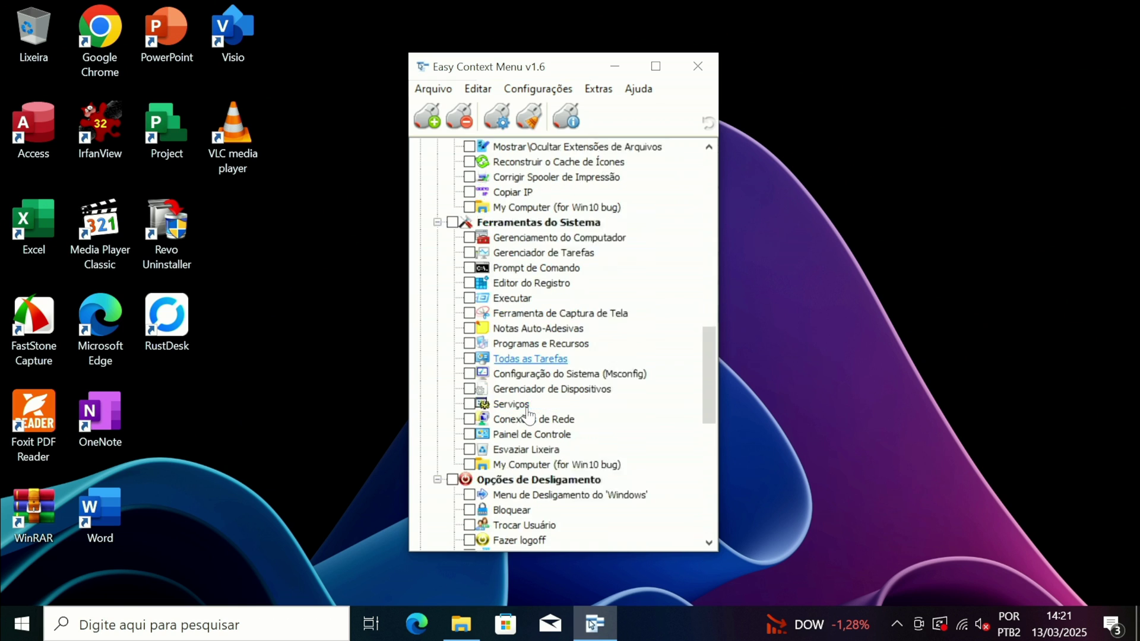
{"action": "scroll", "coordinate": [539, 455], "scroll_direction": "down", "scroll_amount": 2}
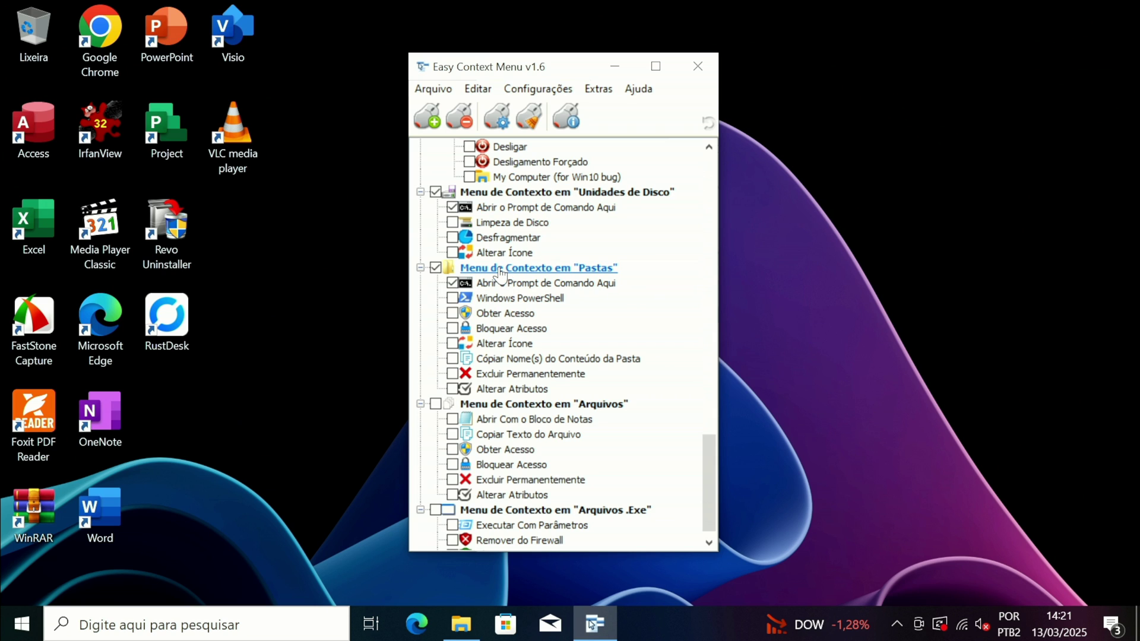
{"action": "scroll", "coordinate": [512, 285], "scroll_direction": "down", "scroll_amount": 1}
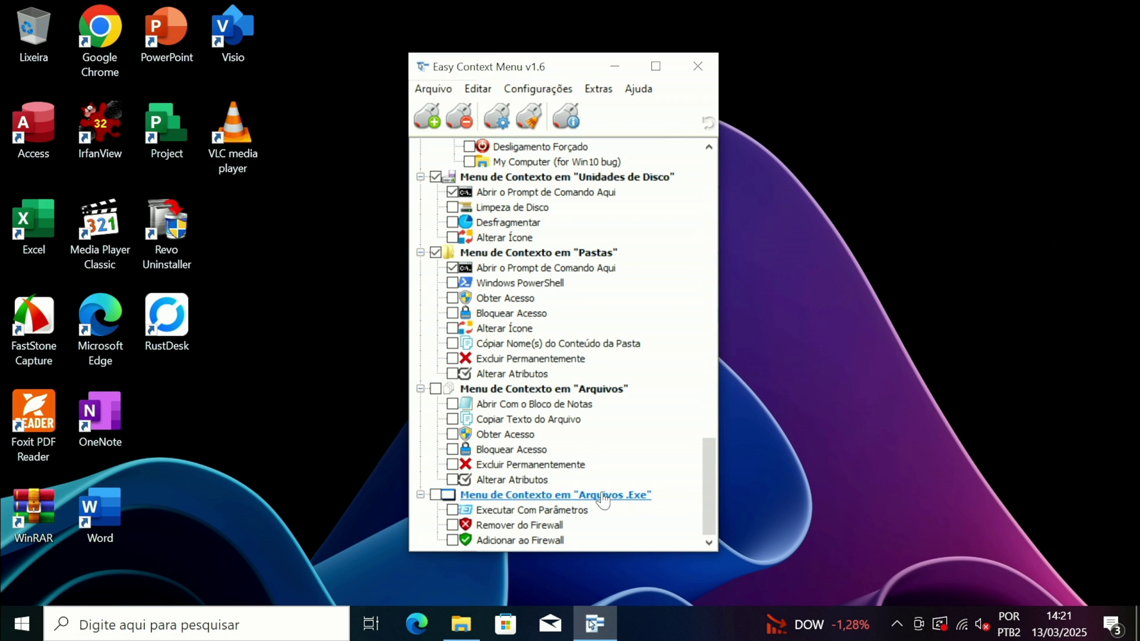
{"action": "left_click", "coordinate": [450, 543]}
{"action": "left_click", "coordinate": [453, 526]}
{"action": "left_click", "coordinate": [452, 539]}
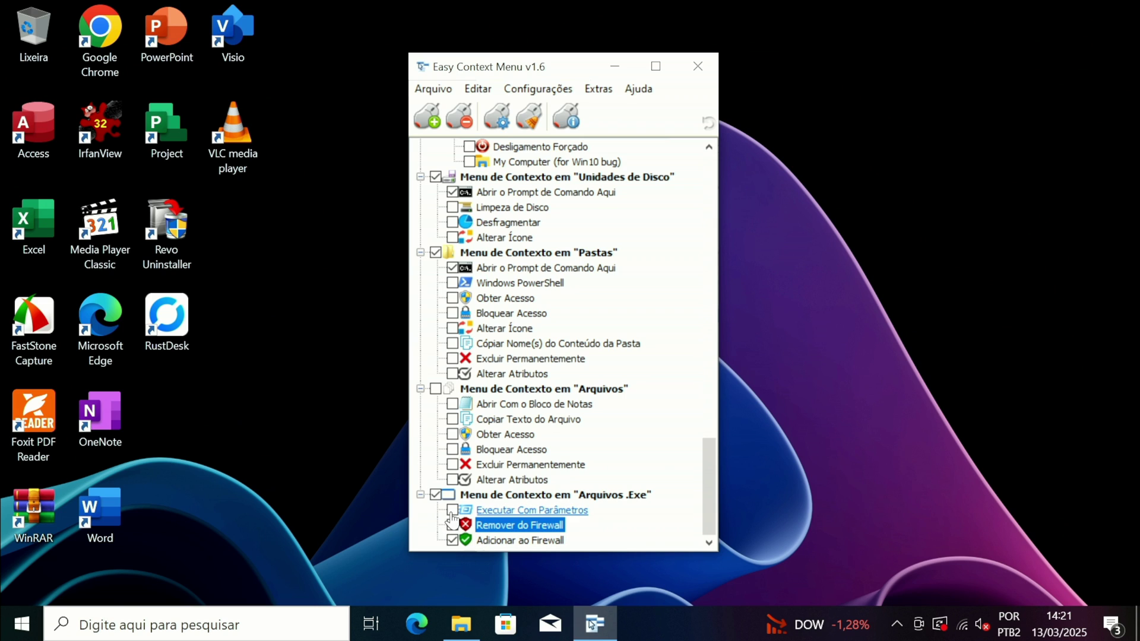
{"action": "left_click", "coordinate": [453, 511]}
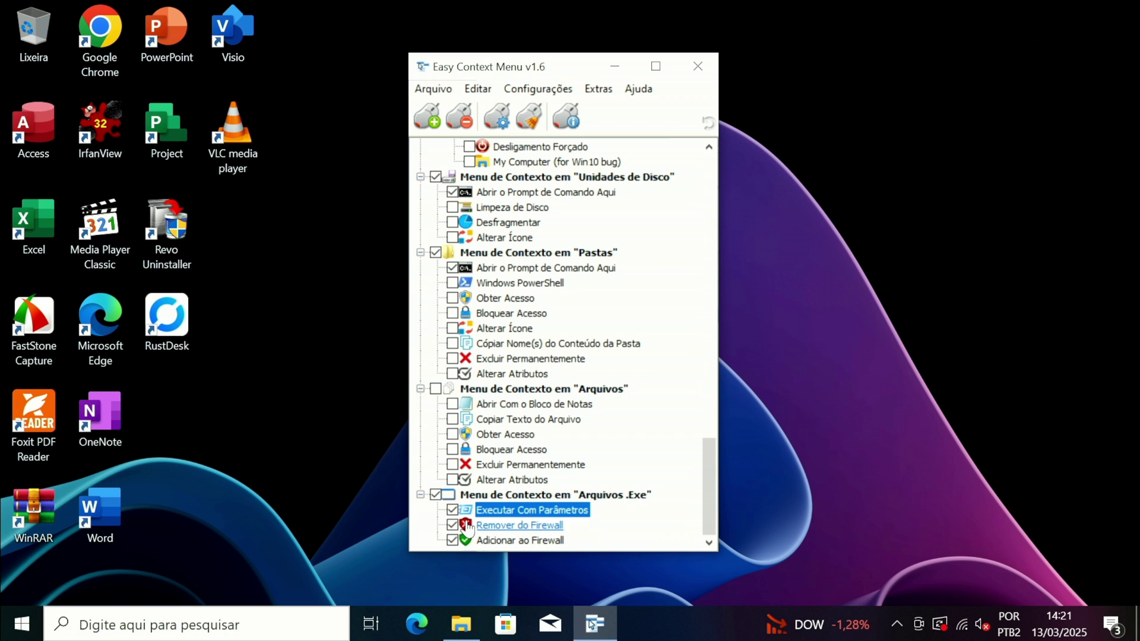
{"action": "left_click", "coordinate": [429, 123]}
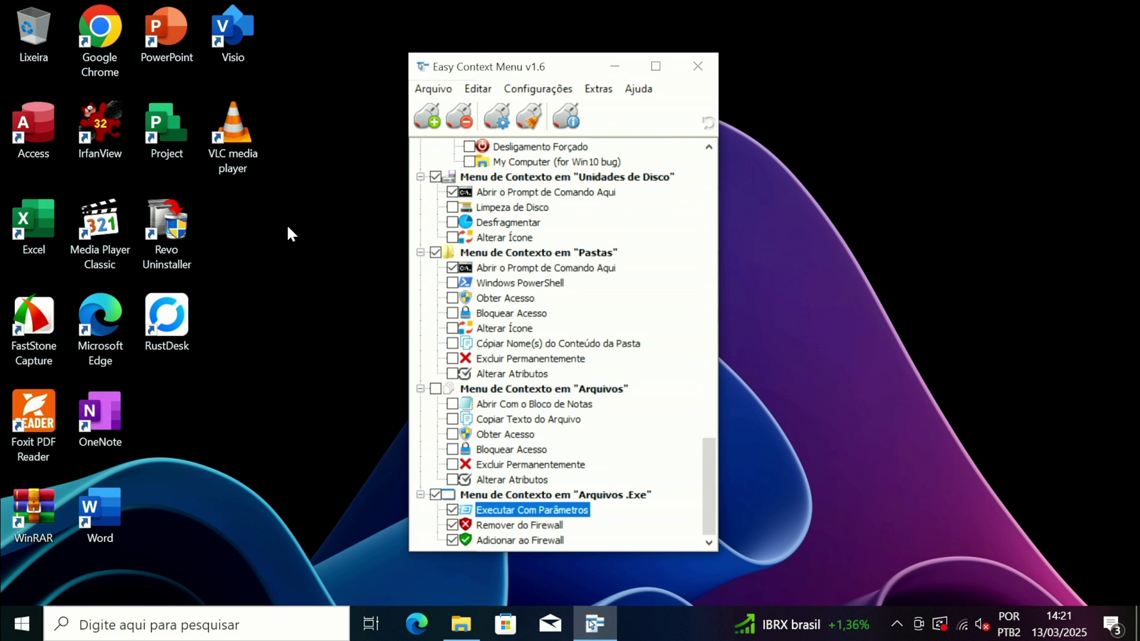
Check the newly added entries in the context menu of the VLC media player desktop shortcut.
{"action": "left_click", "coordinate": [255, 292]}
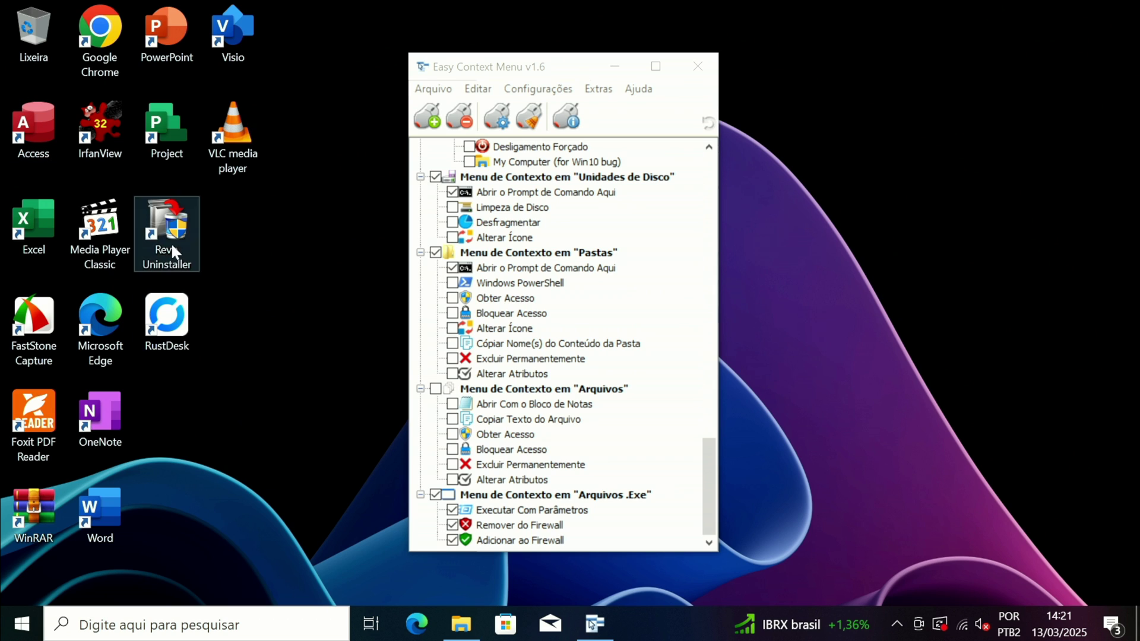
{"action": "right_click", "coordinate": [235, 141]}
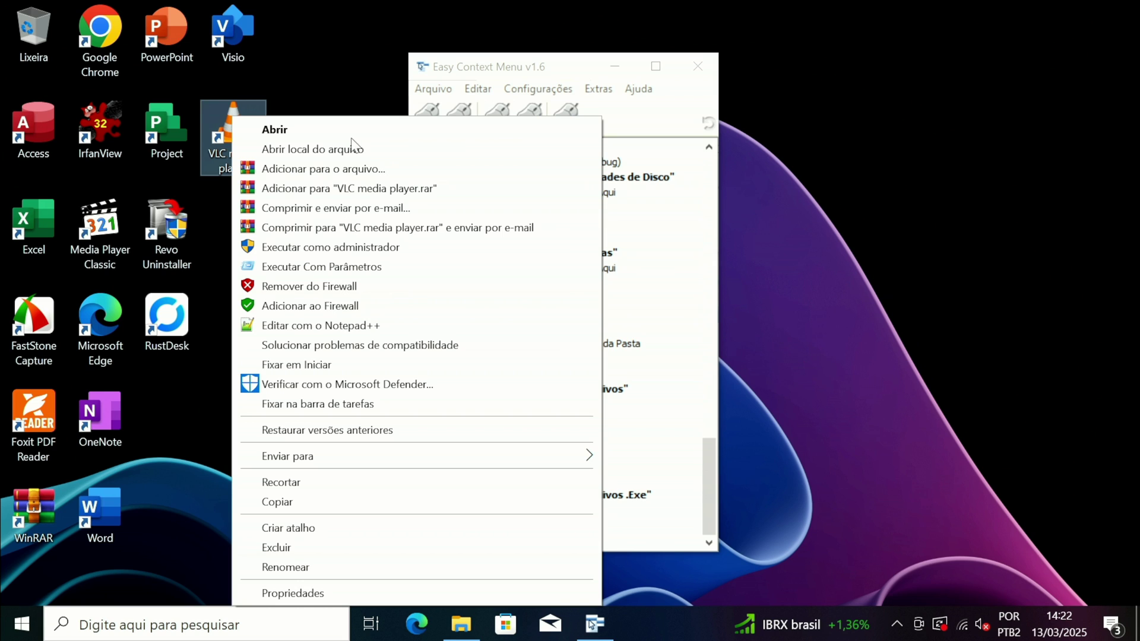
{"action": "left_click", "coordinate": [608, 348]}
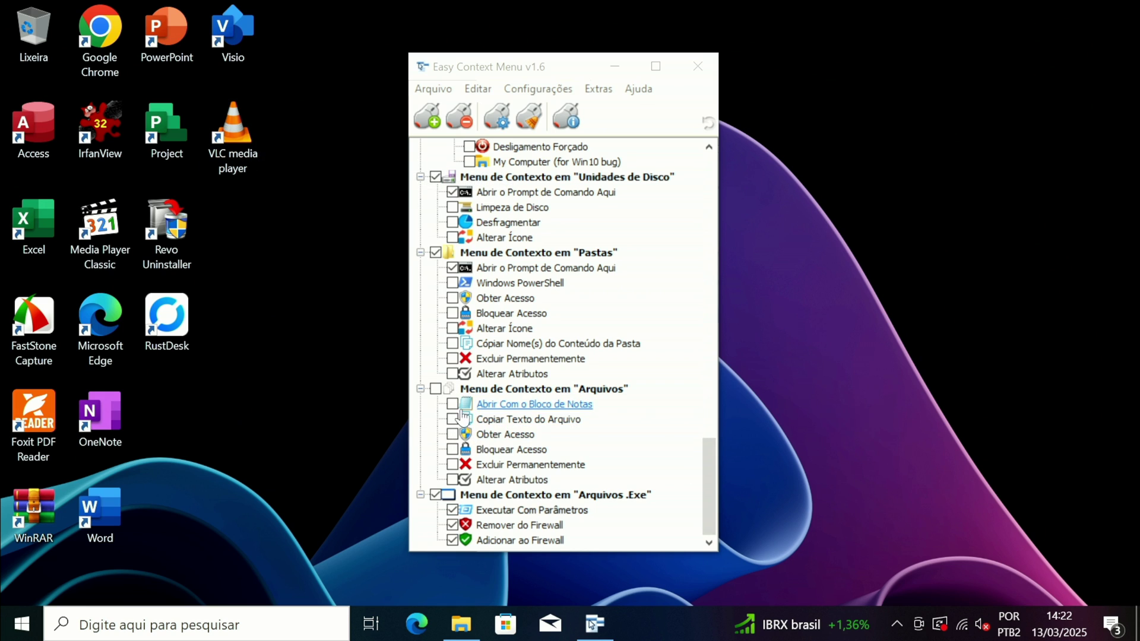
Move the Easy Context Menu window aside and create a desktop folder with the default name Nova pasta.
{"action": "scroll", "coordinate": [468, 360], "scroll_direction": "up", "scroll_amount": 1}
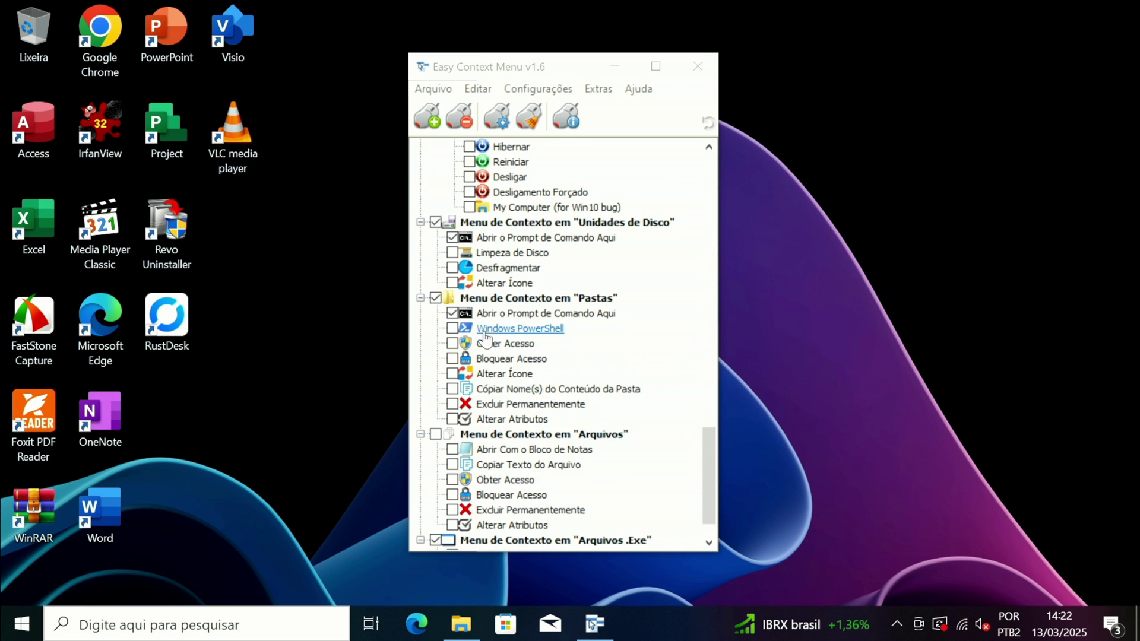
{"action": "left_click_drag", "start_coordinate": [527, 68], "coordinate": [755, 75]}
{"action": "right_click", "coordinate": [198, 404]}
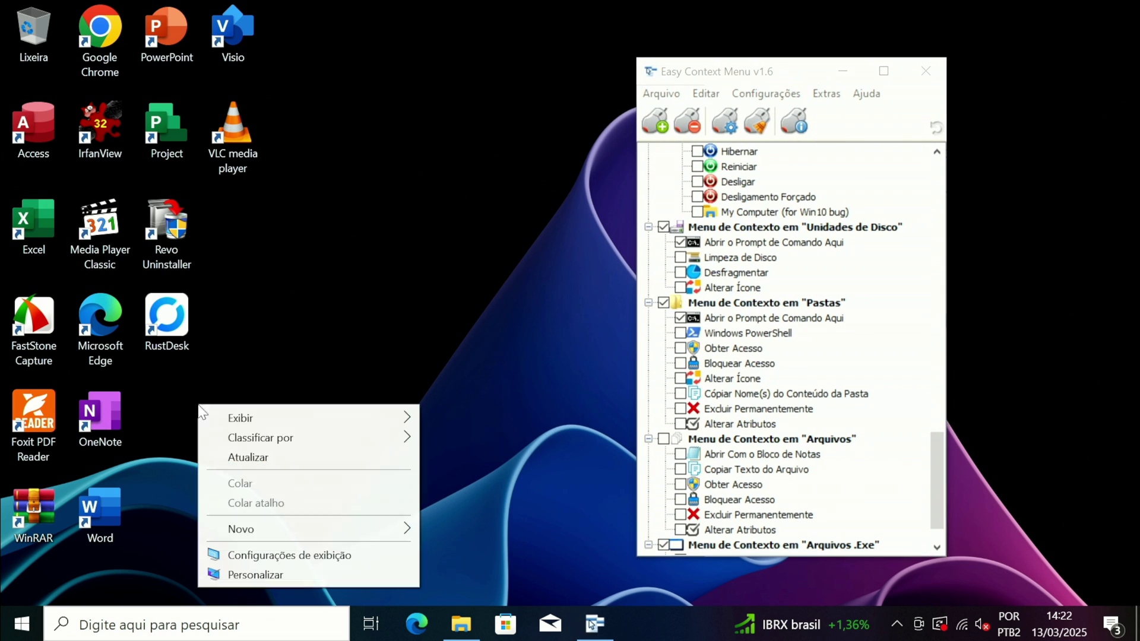
{"action": "mouse_move", "coordinate": [294, 525]}
{"action": "left_click", "coordinate": [499, 284]}
{"action": "key", "text": "Return"}
{"action": "left_click", "coordinate": [263, 407]}
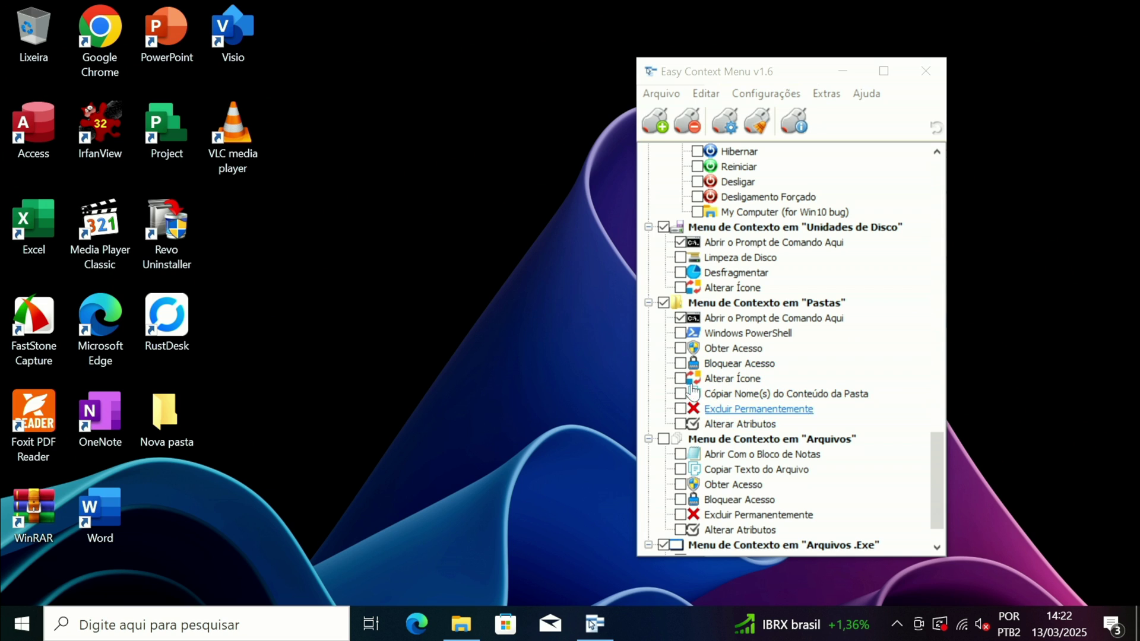
Enable every entry in the "Pastas" category, apply the changes and open the context menu of the Nova pasta folder.
{"action": "left_click", "coordinate": [663, 303]}
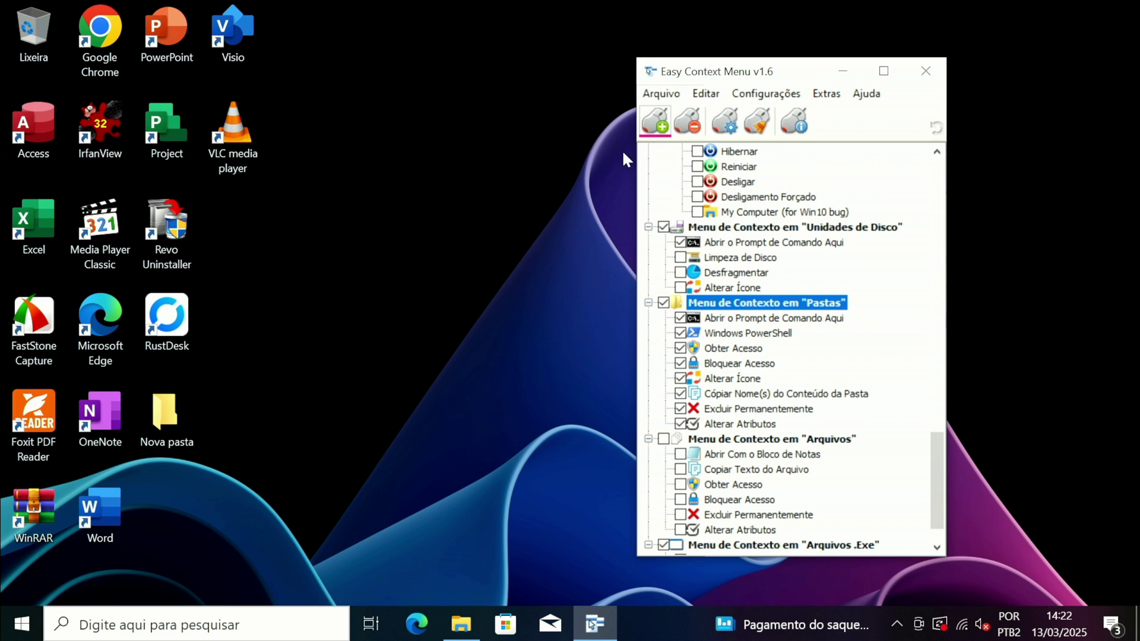
{"action": "left_click", "coordinate": [283, 385]}
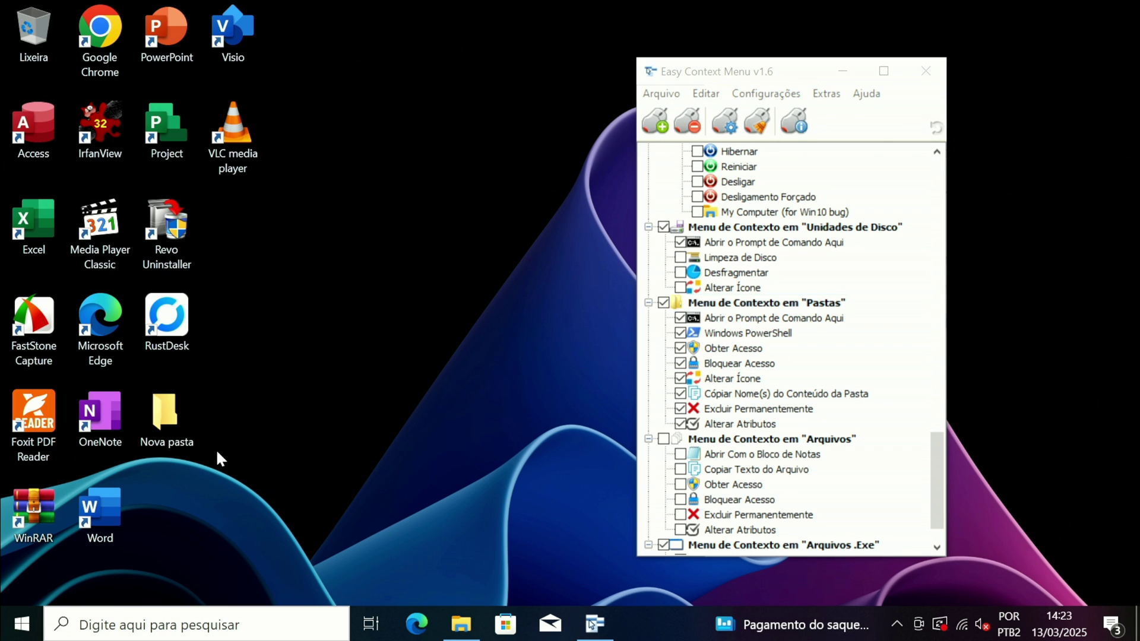
{"action": "right_click", "coordinate": [176, 418]}
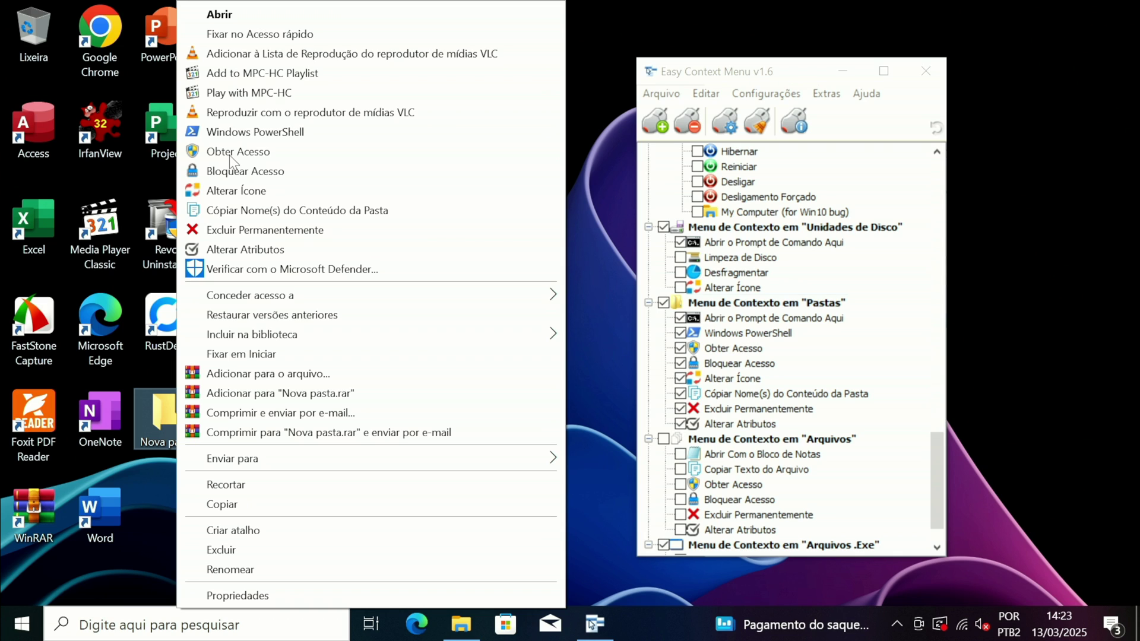
View the Alterar Ícone options for the Nova pasta folder, dismiss them and review the folder's context menu again.
{"action": "left_click", "coordinate": [252, 195]}
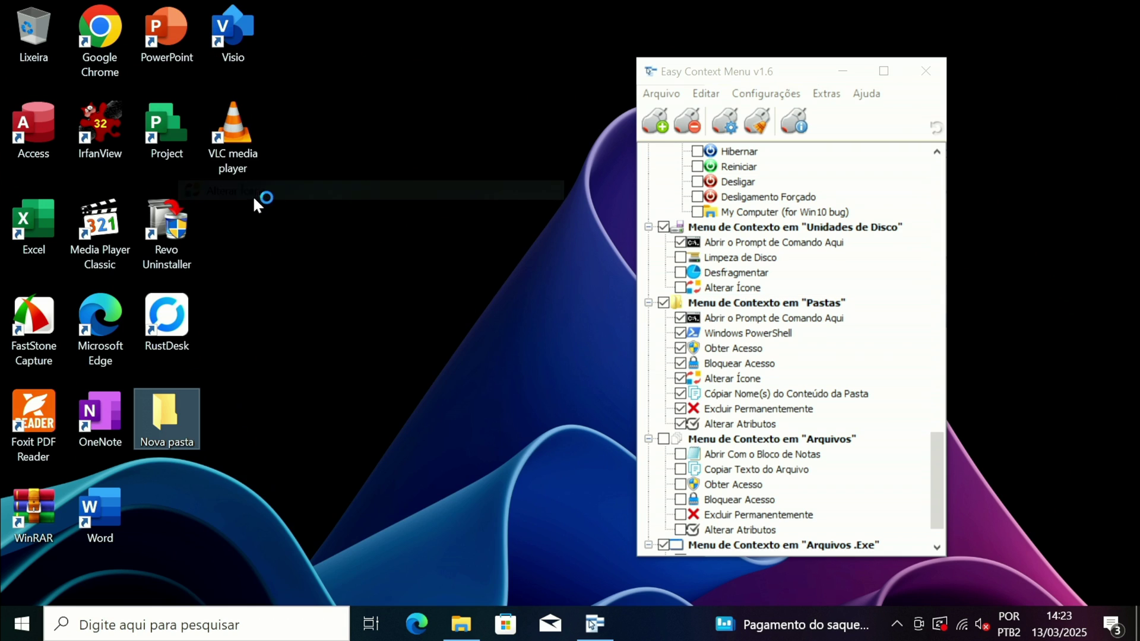
{"action": "left_click", "coordinate": [509, 438]}
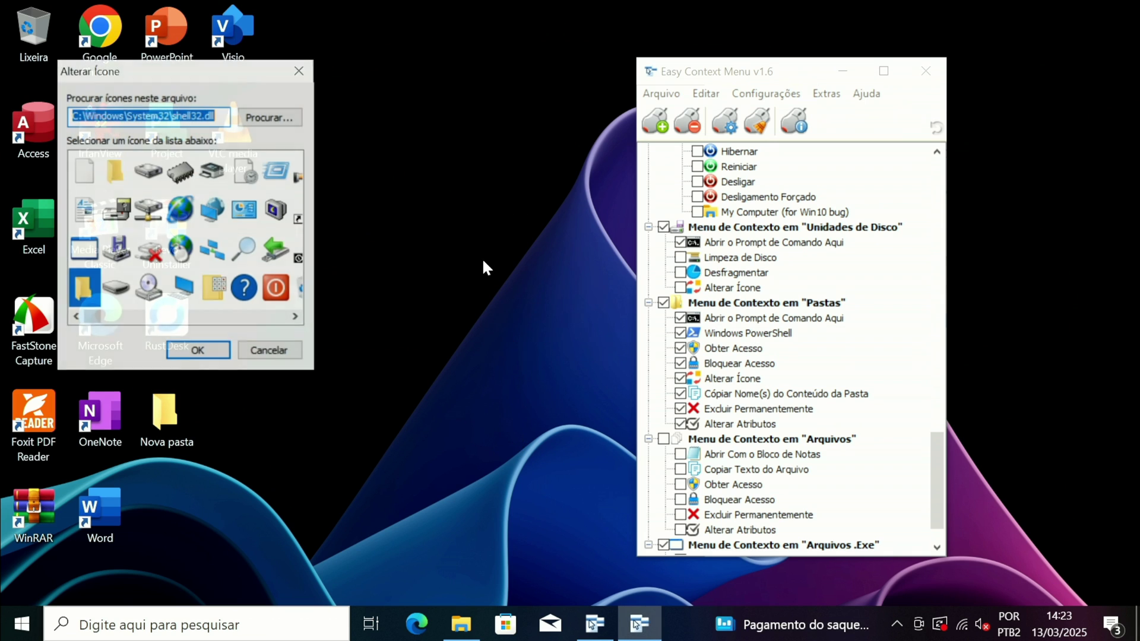
{"action": "left_click", "coordinate": [296, 79]}
{"action": "right_click", "coordinate": [177, 404]}
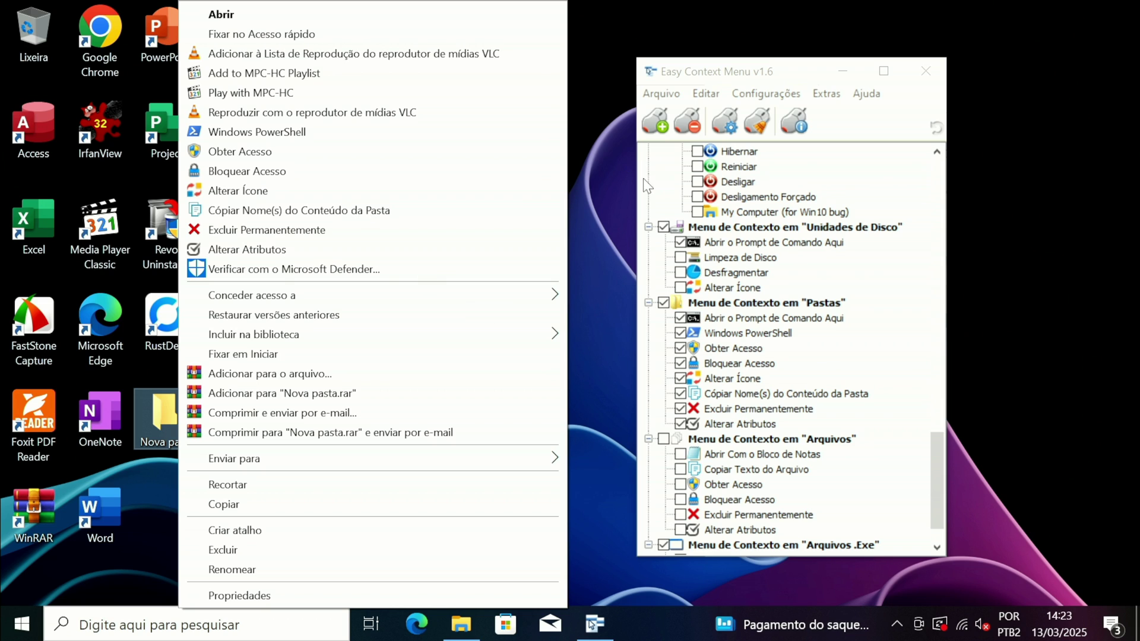
{"action": "left_click", "coordinate": [608, 220]}
Enable every entry in the "Unidades de Disco" category and apply the changes to the context menu.
{"action": "scroll", "coordinate": [742, 380], "scroll_direction": "up", "scroll_amount": 1}
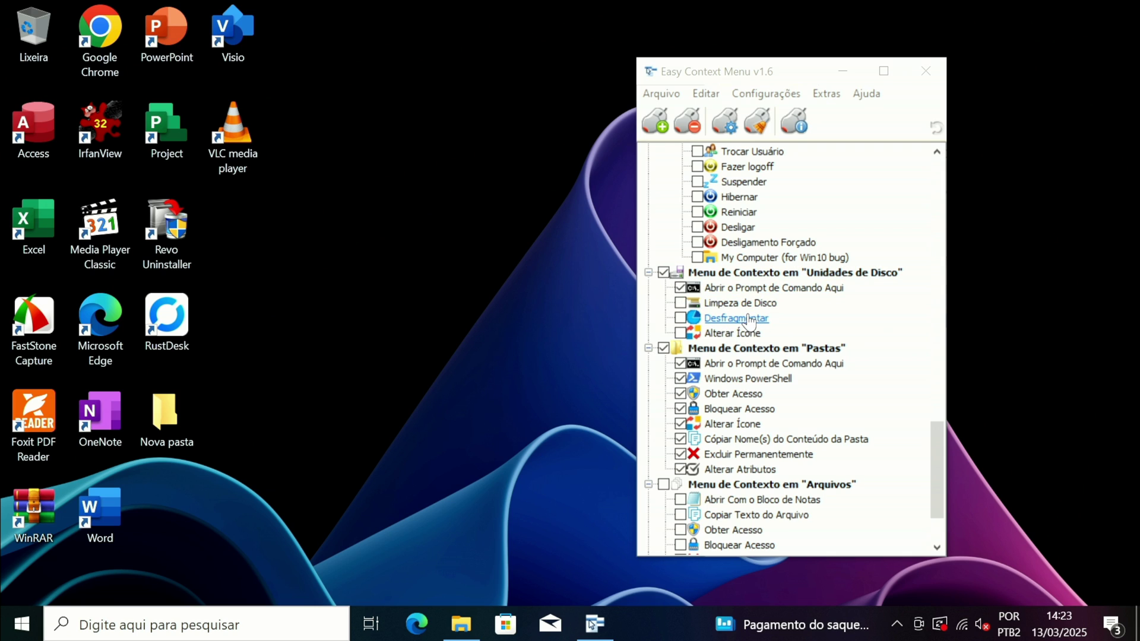
{"action": "left_click", "coordinate": [663, 274]}
{"action": "left_click", "coordinate": [663, 273]}
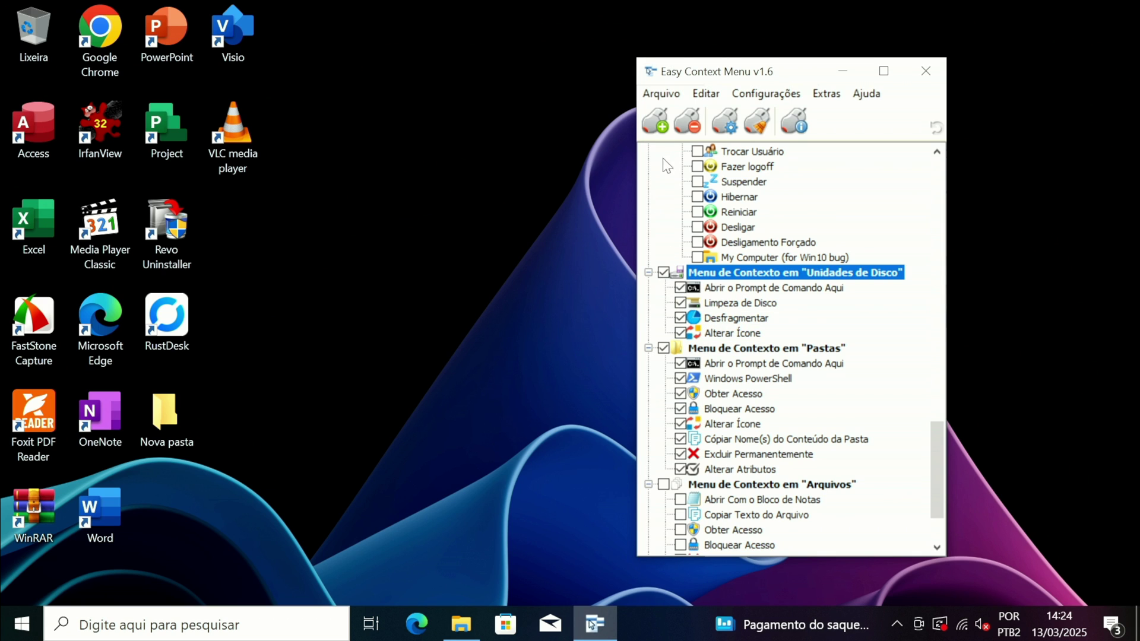
Go to Este Computador in File Explorer and start Limpeza de Disco from the context menu of Disco Local (C:).
{"action": "mouse_move", "coordinate": [461, 623]}
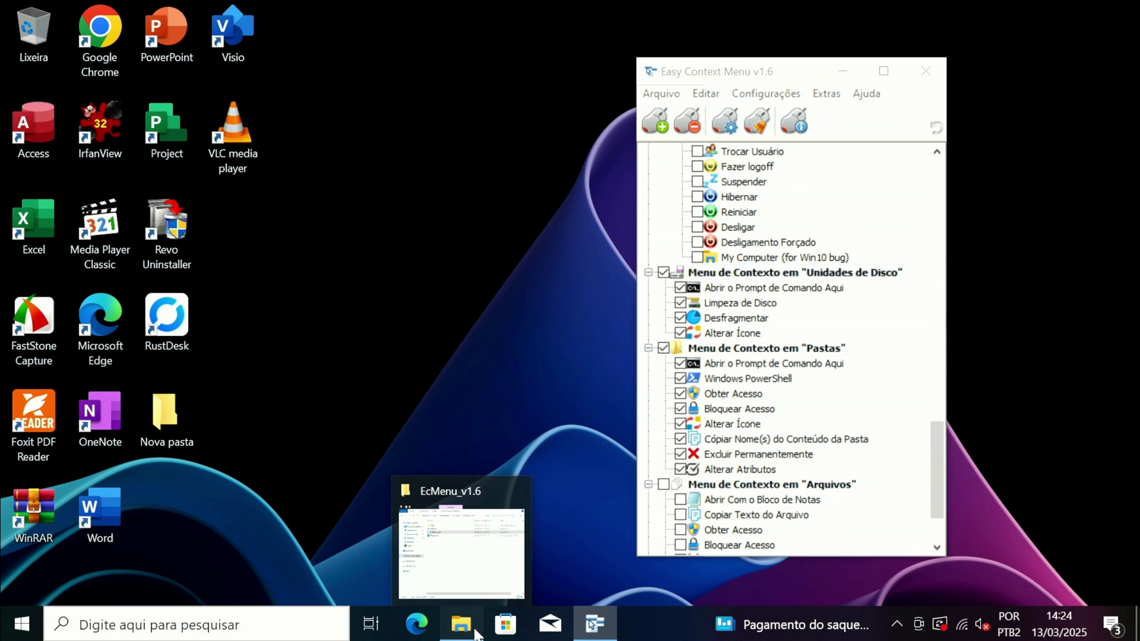
{"action": "left_click", "coordinate": [457, 581]}
{"action": "left_click", "coordinate": [395, 328]}
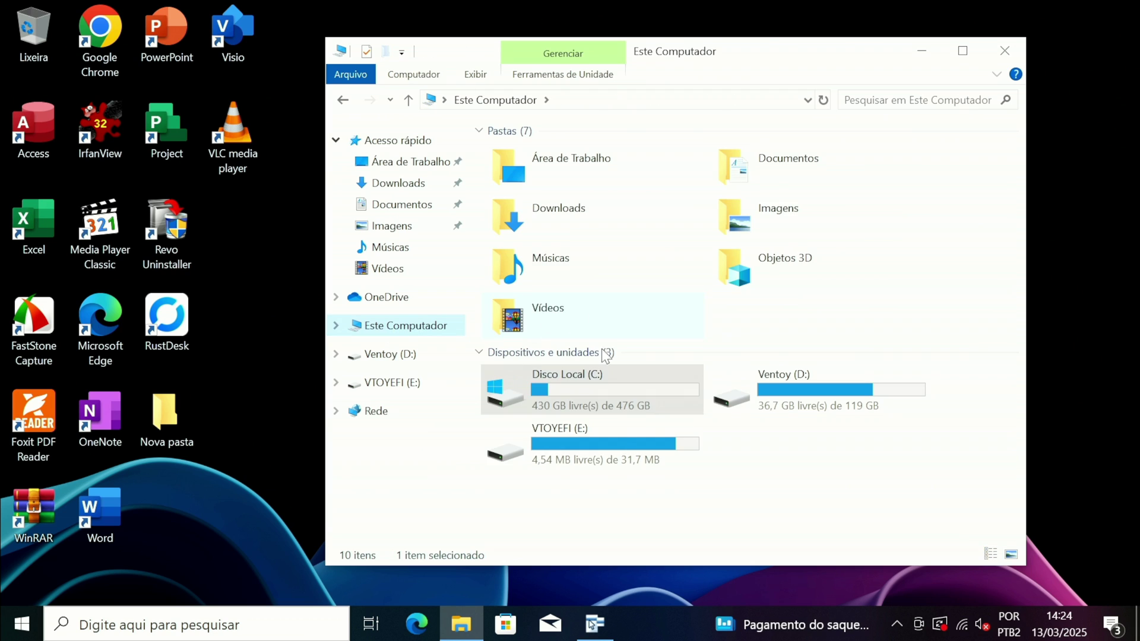
{"action": "right_click", "coordinate": [587, 396]}
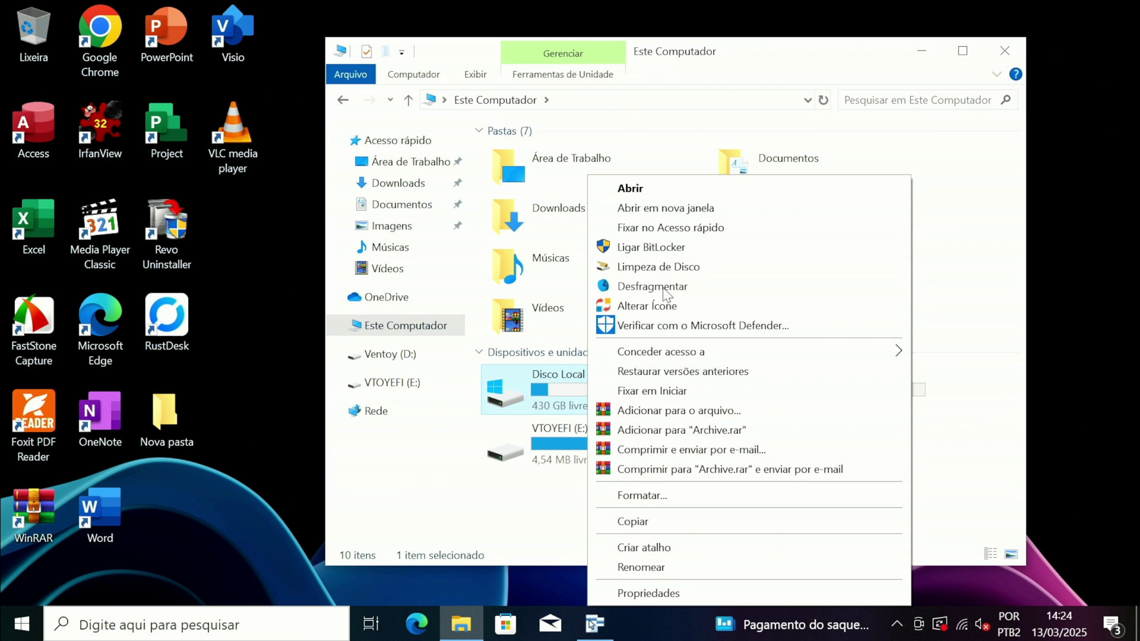
{"action": "left_click", "coordinate": [656, 267]}
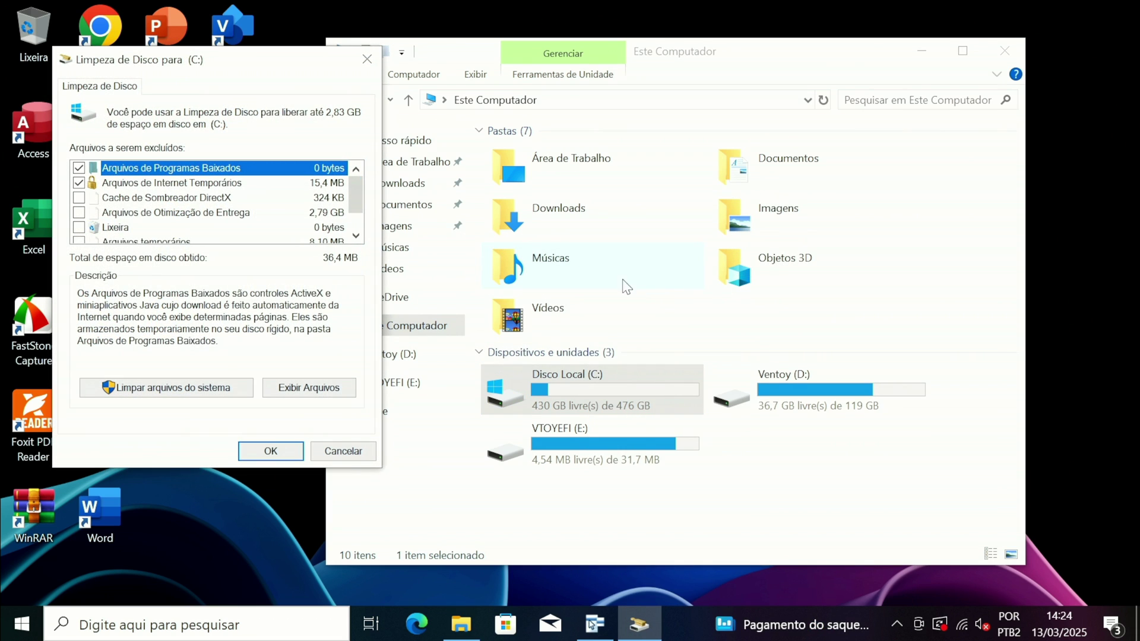
Add Arquivos de Otimização de Entrega to the files being cleaned on drive C: and permanently delete the selected files.
{"action": "scroll", "coordinate": [215, 218], "scroll_direction": "down", "scroll_amount": 1}
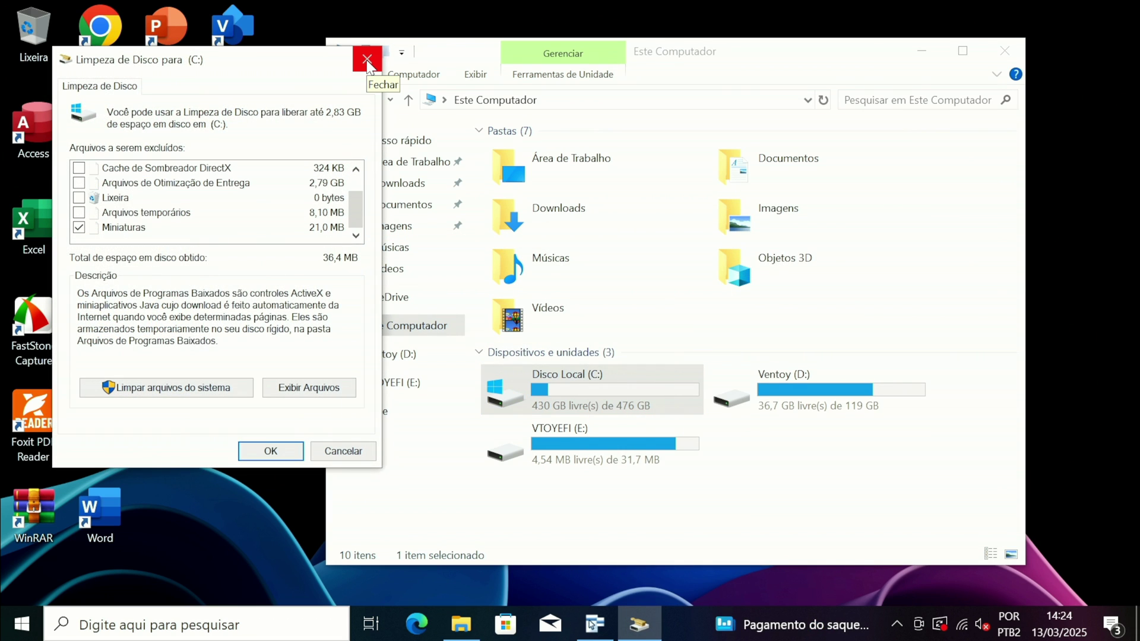
{"action": "scroll", "coordinate": [255, 204], "scroll_direction": "up", "scroll_amount": 1}
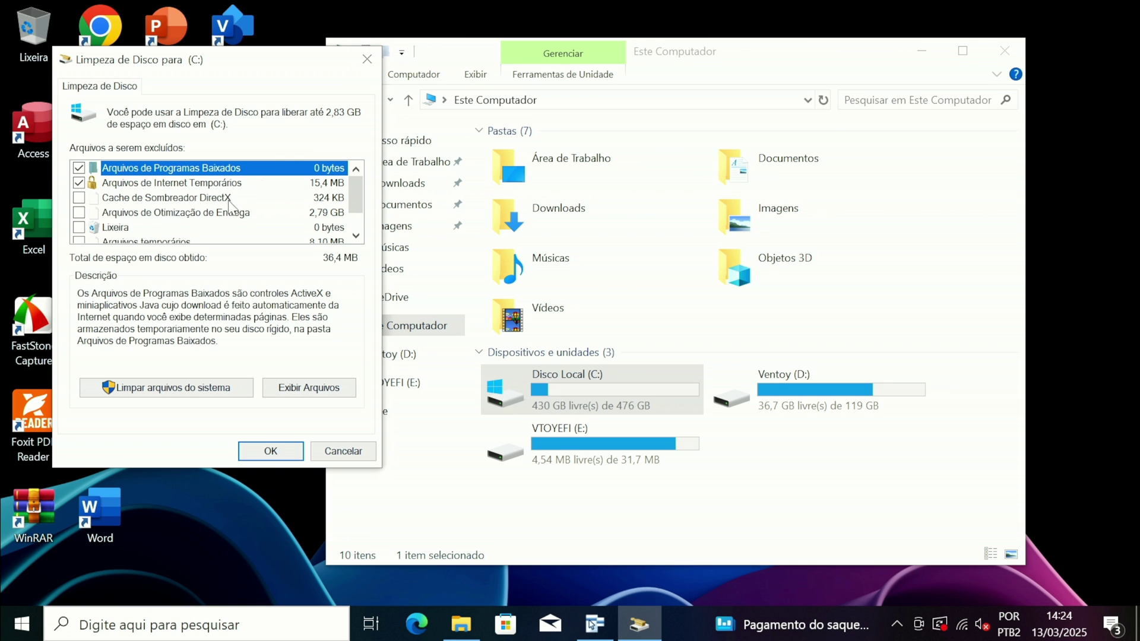
{"action": "left_click", "coordinate": [79, 213]}
{"action": "left_click", "coordinate": [268, 454]}
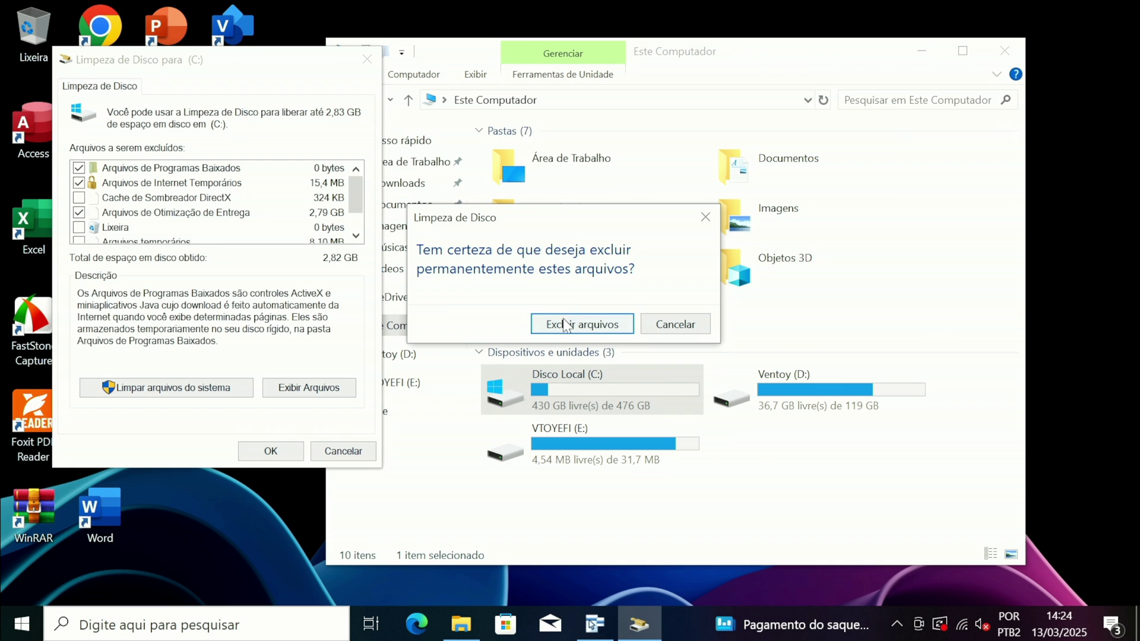
{"action": "left_click", "coordinate": [591, 324]}
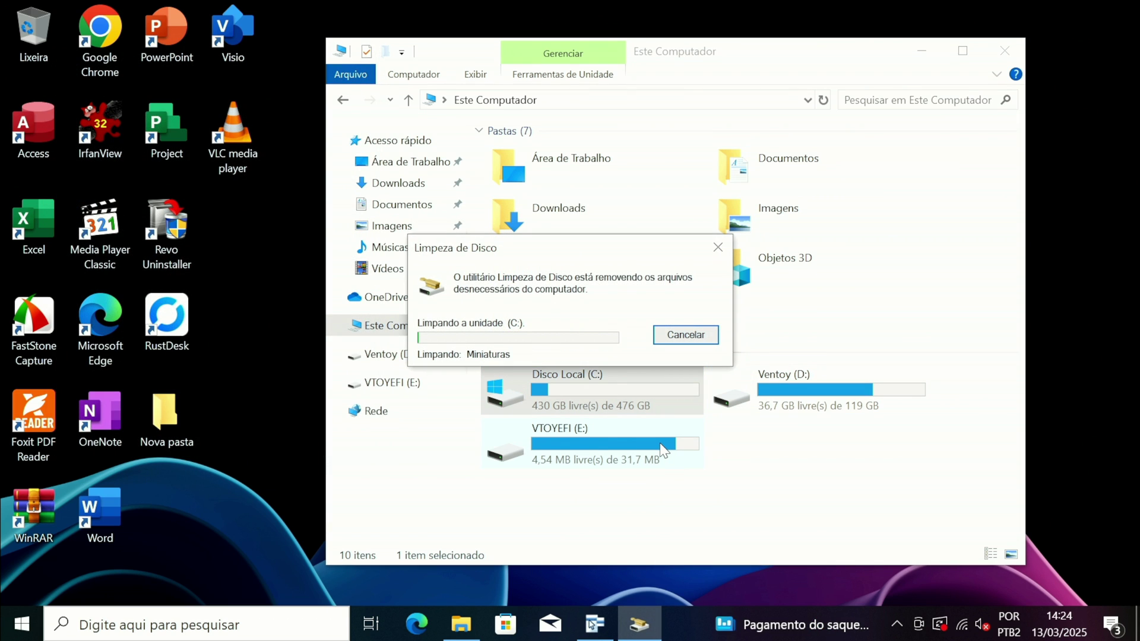
Refresh Este Computador to update the free space of the drives, and close the window.
{"action": "left_click", "coordinate": [796, 475]}
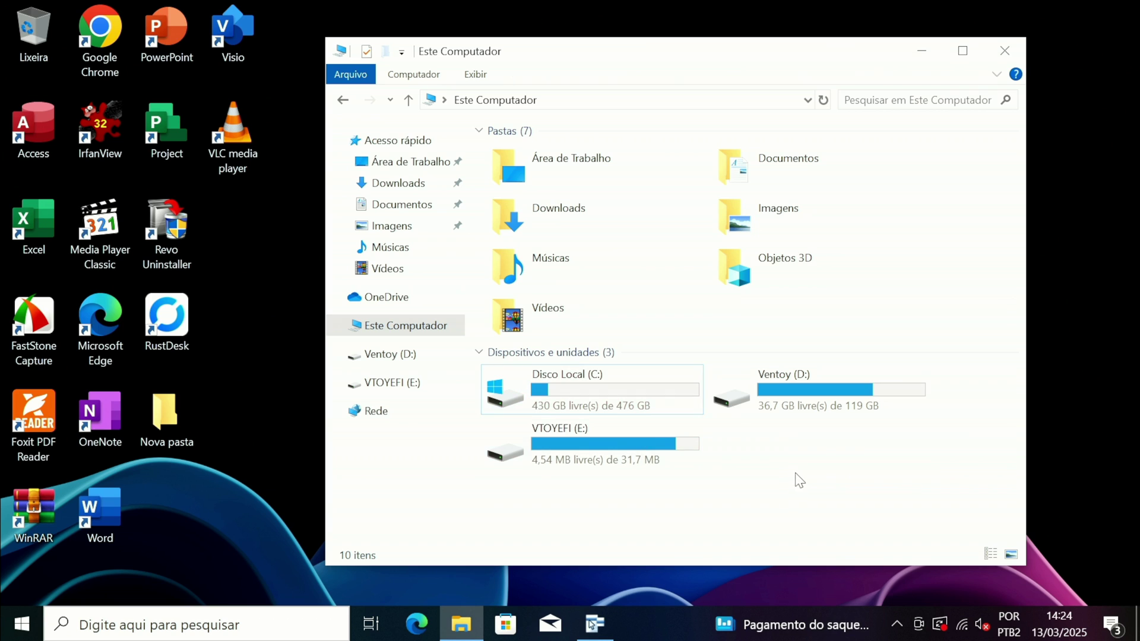
{"action": "right_click", "coordinate": [795, 473]}
{"action": "left_click", "coordinate": [858, 343]}
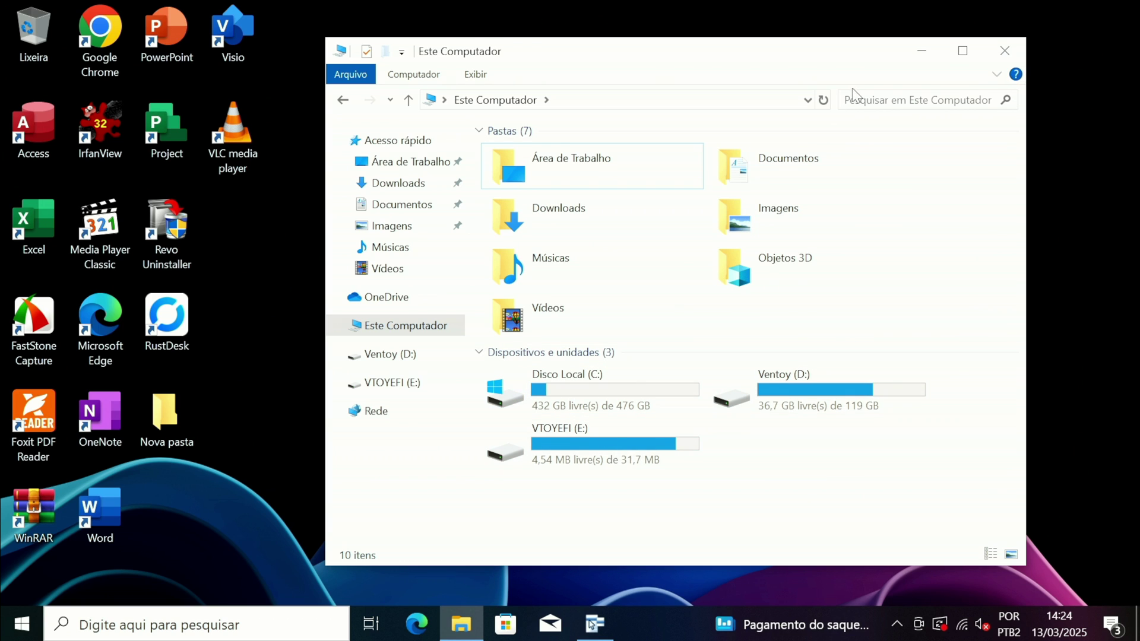
{"action": "left_click", "coordinate": [986, 58]}
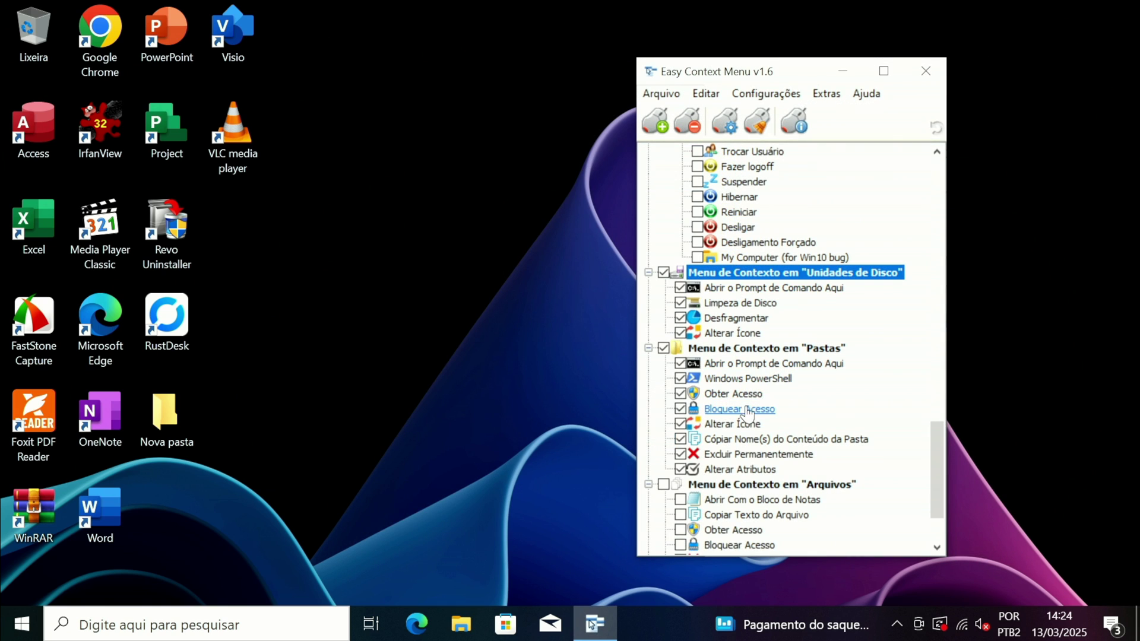
Compare the entries under Opções de Desligamento with the power options offered by the Windows Start menu.
{"action": "scroll", "coordinate": [746, 412], "scroll_direction": "up", "scroll_amount": 4}
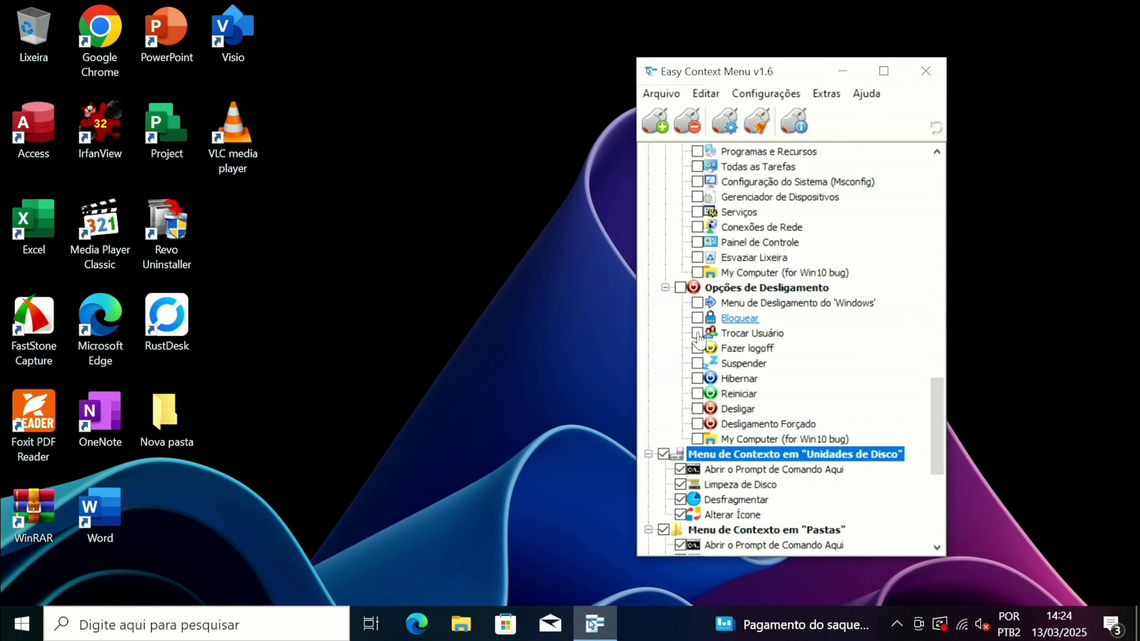
{"action": "left_click", "coordinate": [22, 623]}
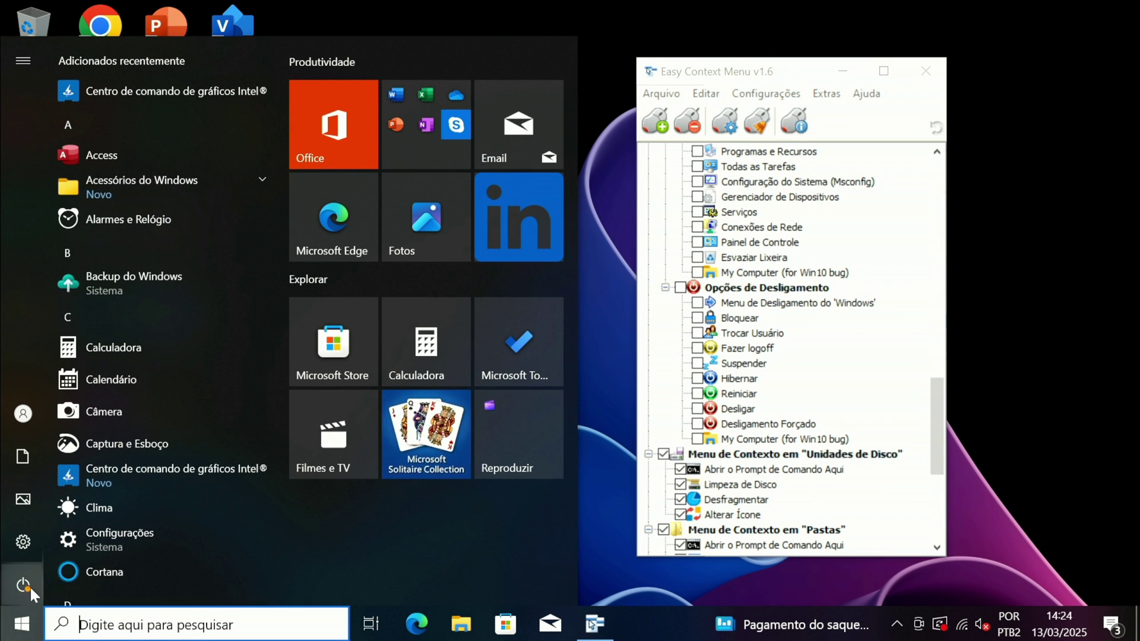
{"action": "left_click", "coordinate": [30, 586]}
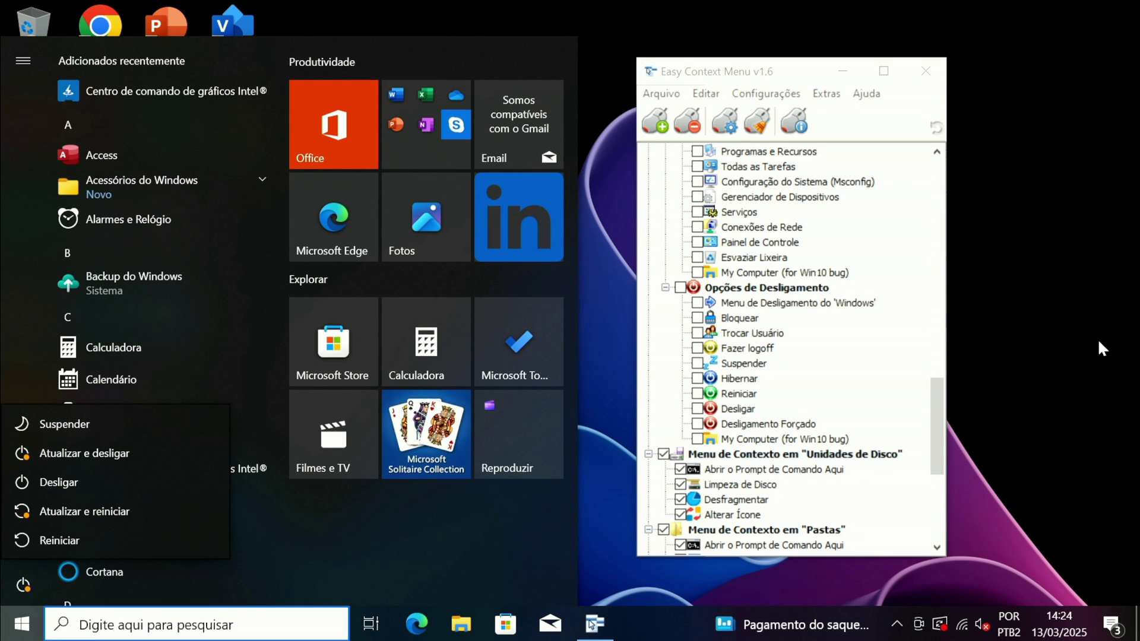
{"action": "key", "text": "Escape"}
{"action": "key", "text": "Escape"}
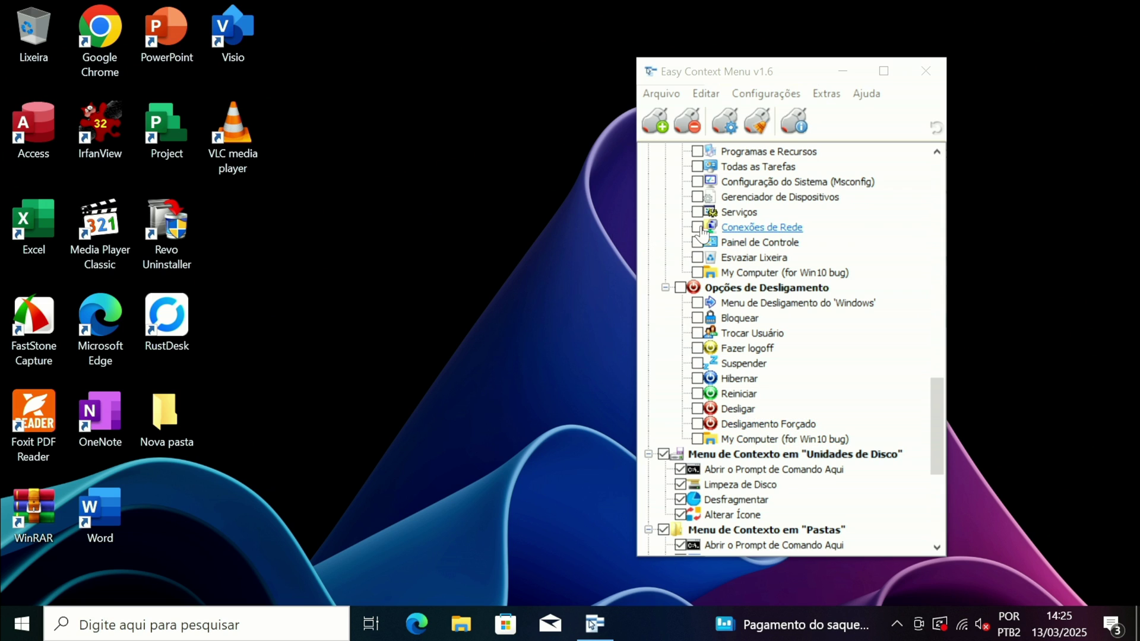
Review the Ferramentas, Ferramentas do Sistema and Opções de Desligamento entries up to the "Área de Trabalho" category, and inspect the desktop's current context menu.
{"action": "scroll", "coordinate": [784, 249], "scroll_direction": "up", "scroll_amount": 2}
{"action": "scroll", "coordinate": [828, 300], "scroll_direction": "up", "scroll_amount": 2}
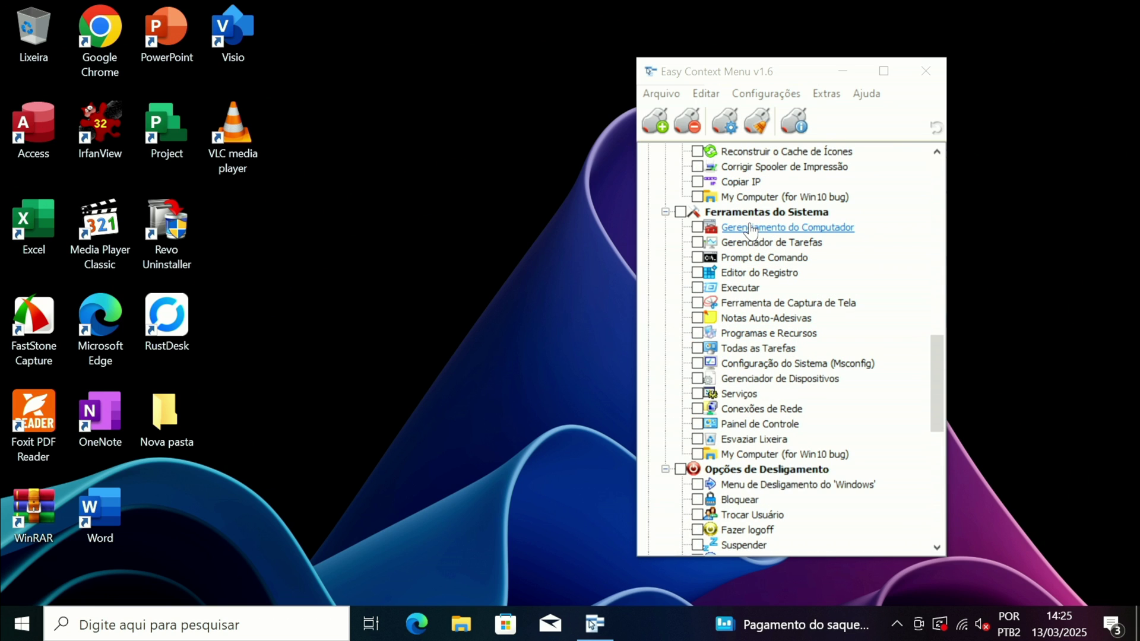
{"action": "scroll", "coordinate": [742, 365], "scroll_direction": "up", "scroll_amount": 4}
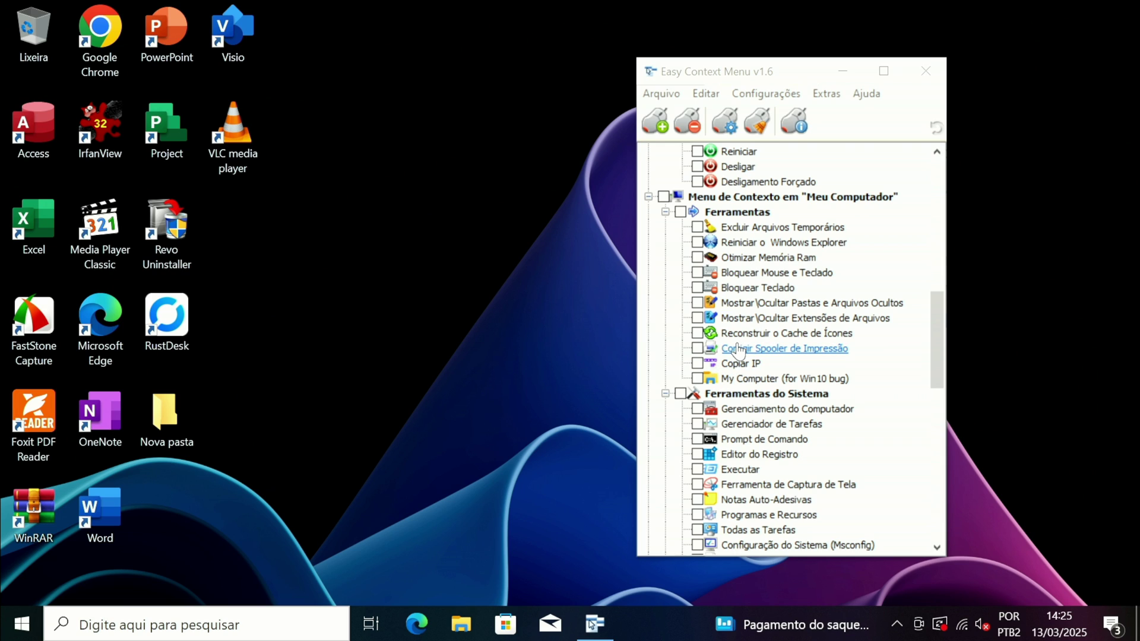
{"action": "scroll", "coordinate": [725, 349], "scroll_direction": "up", "scroll_amount": 4}
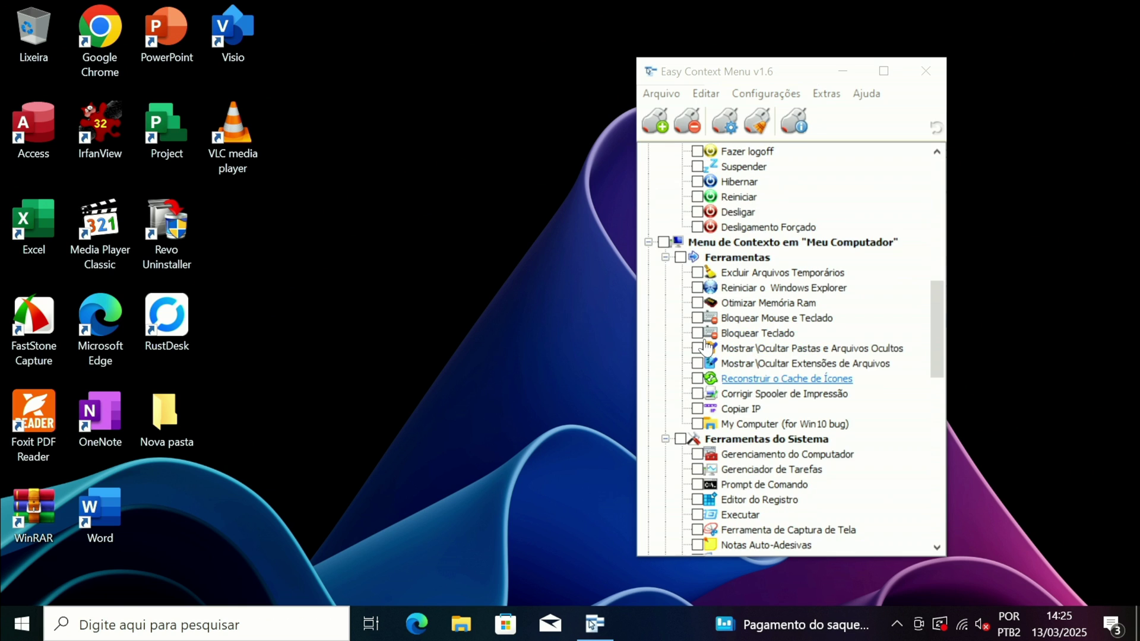
{"action": "scroll", "coordinate": [712, 338], "scroll_direction": "up", "scroll_amount": 3}
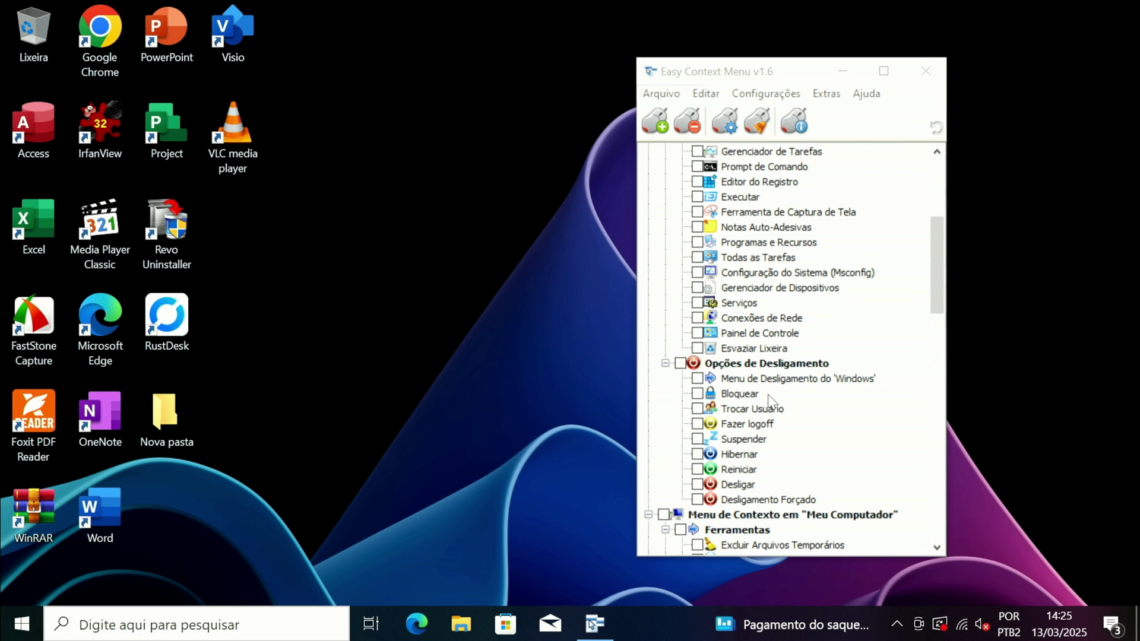
{"action": "scroll", "coordinate": [731, 410], "scroll_direction": "up", "scroll_amount": 2}
{"action": "scroll", "coordinate": [739, 438], "scroll_direction": "up", "scroll_amount": 2}
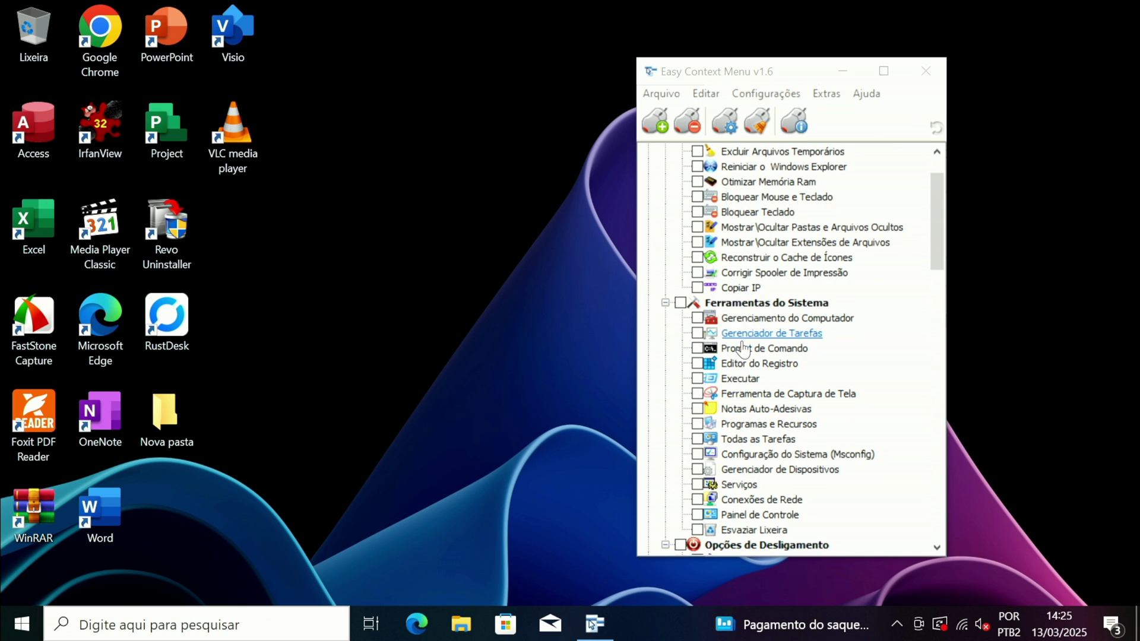
{"action": "scroll", "coordinate": [739, 374], "scroll_direction": "up", "scroll_amount": 1}
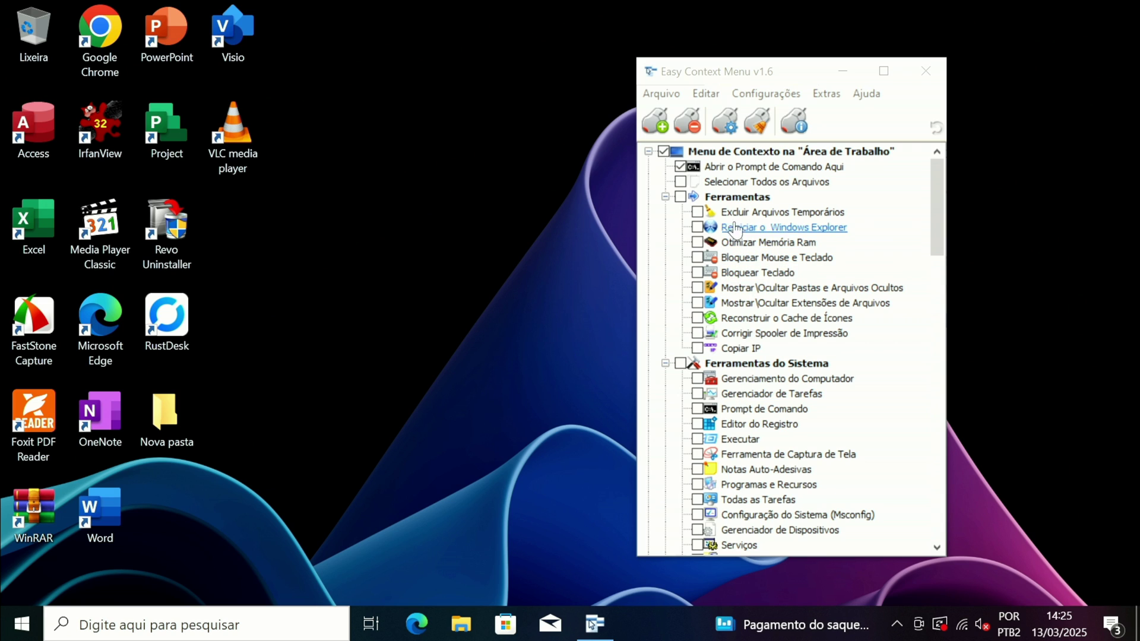
{"action": "right_click", "coordinate": [435, 179]}
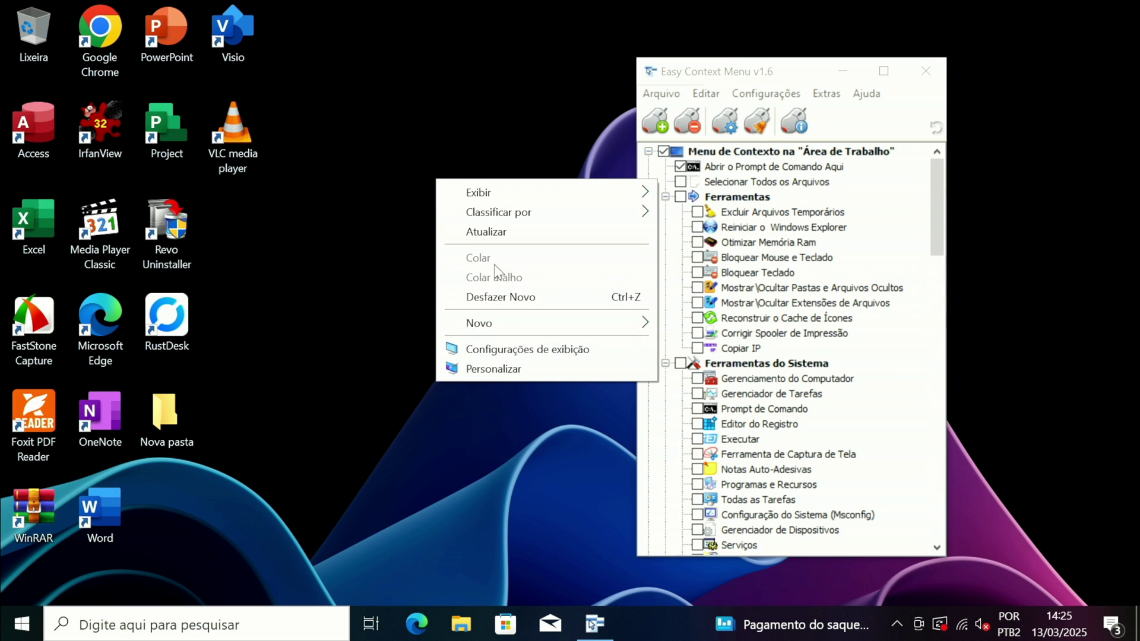
{"action": "left_click", "coordinate": [392, 259]}
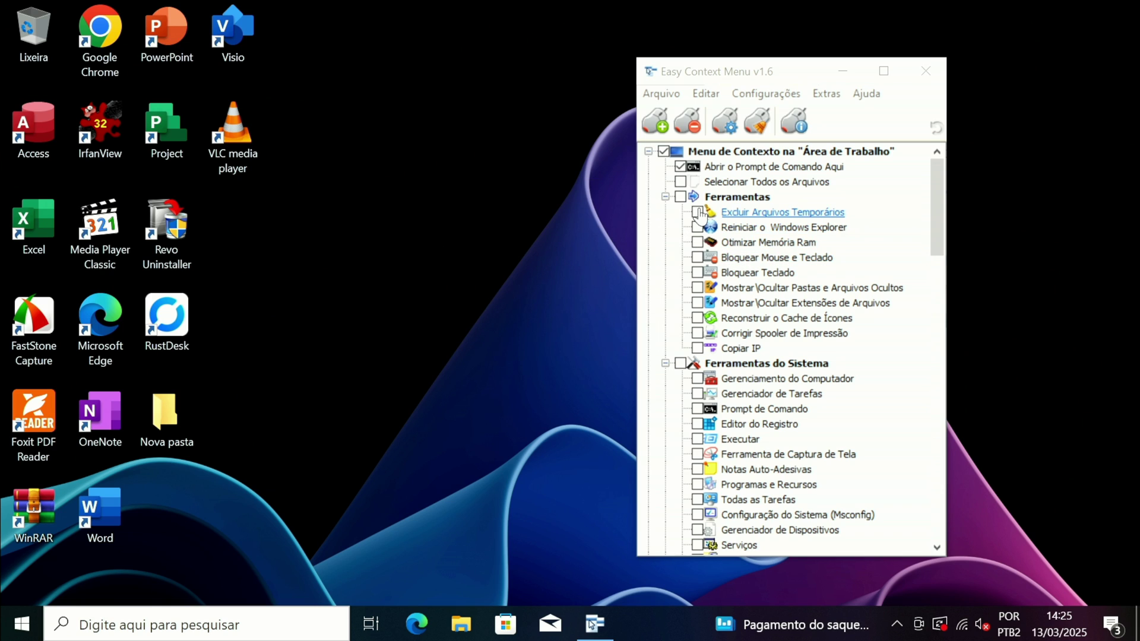
Enable Excluir Arquivos Temporários in the Ferramentas group of "Área de Trabalho" and check for it in the desktop's context menu.
{"action": "left_click", "coordinate": [697, 212]}
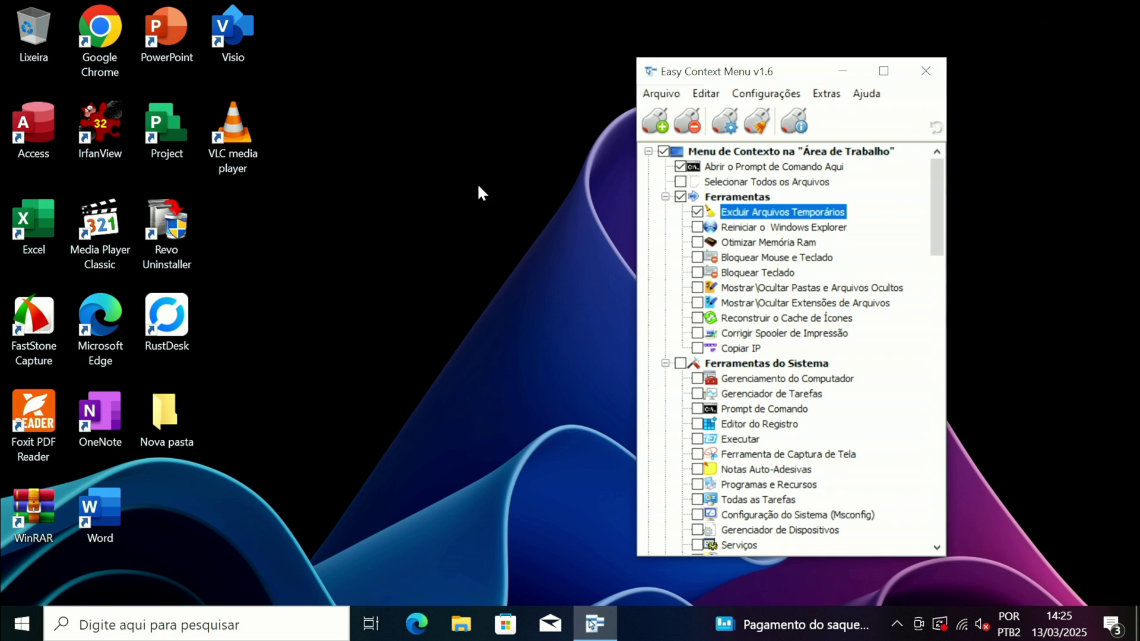
{"action": "right_click", "coordinate": [363, 181]}
{"action": "mouse_move", "coordinate": [423, 316]}
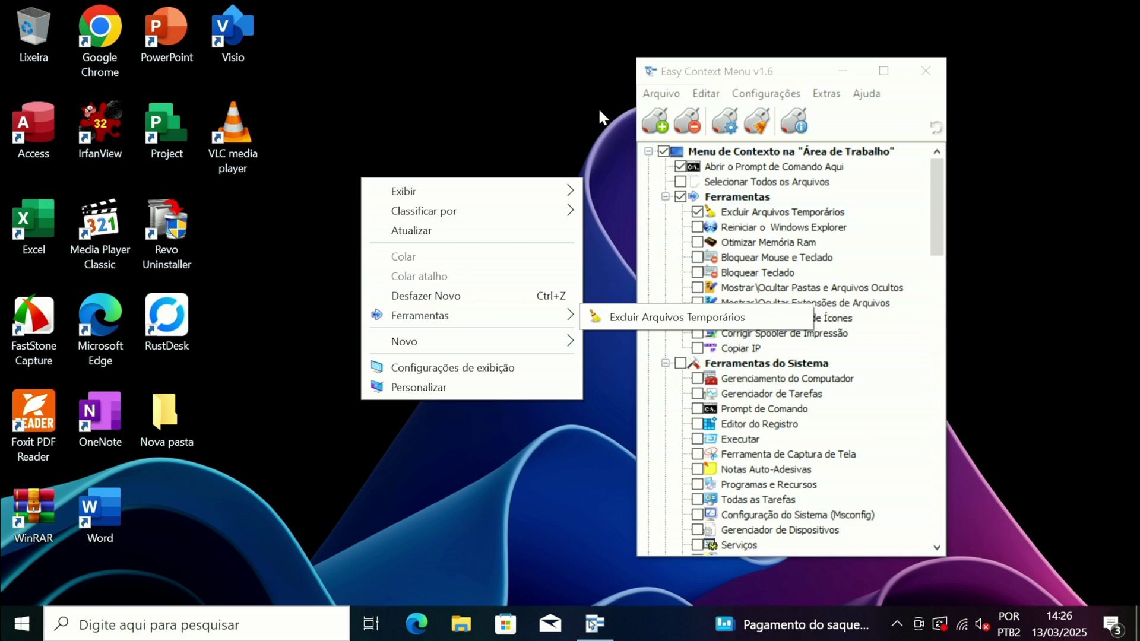
{"action": "left_click", "coordinate": [559, 83]}
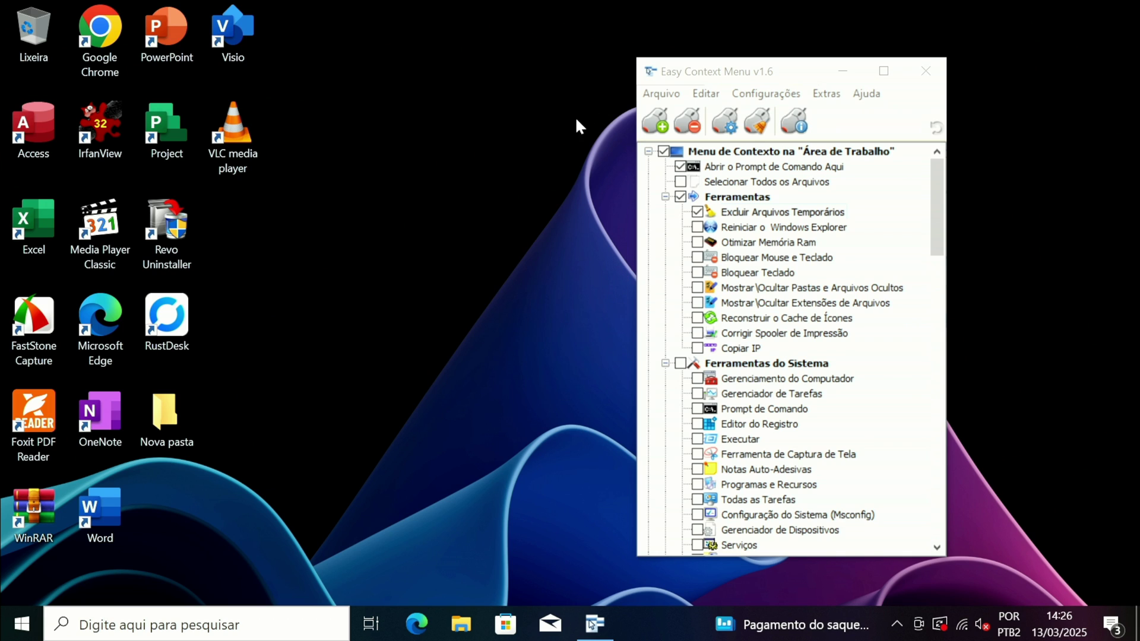
Enable Otimizar Memória Ram in the Ferramentas group of "Área de Trabalho" and check for it in the desktop's context menu.
{"action": "left_click", "coordinate": [699, 244]}
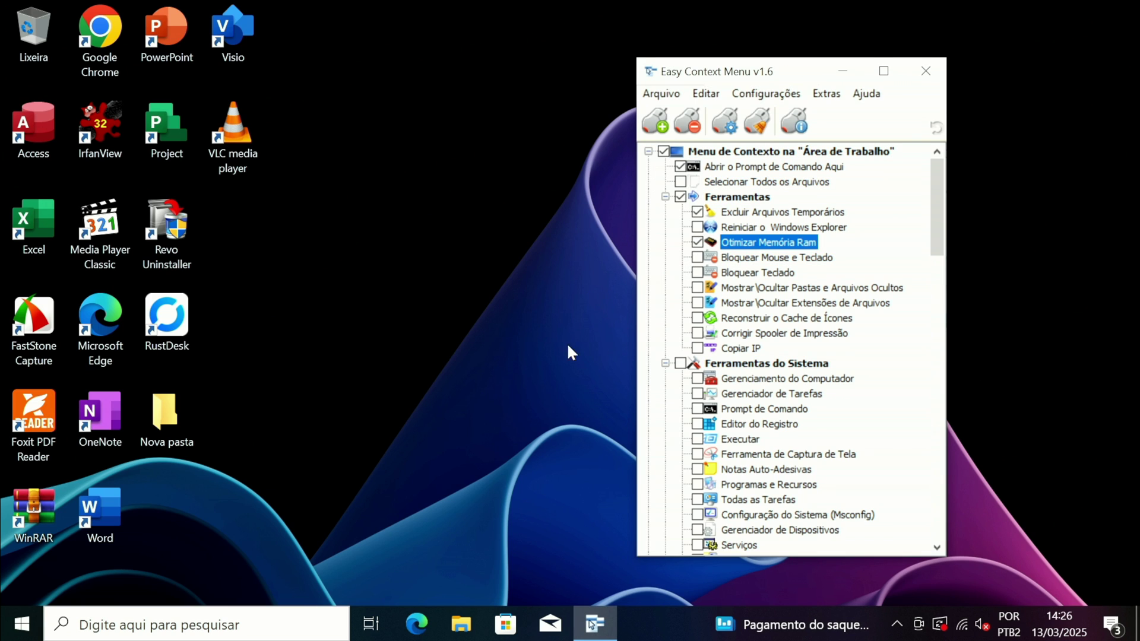
{"action": "right_click", "coordinate": [463, 248]}
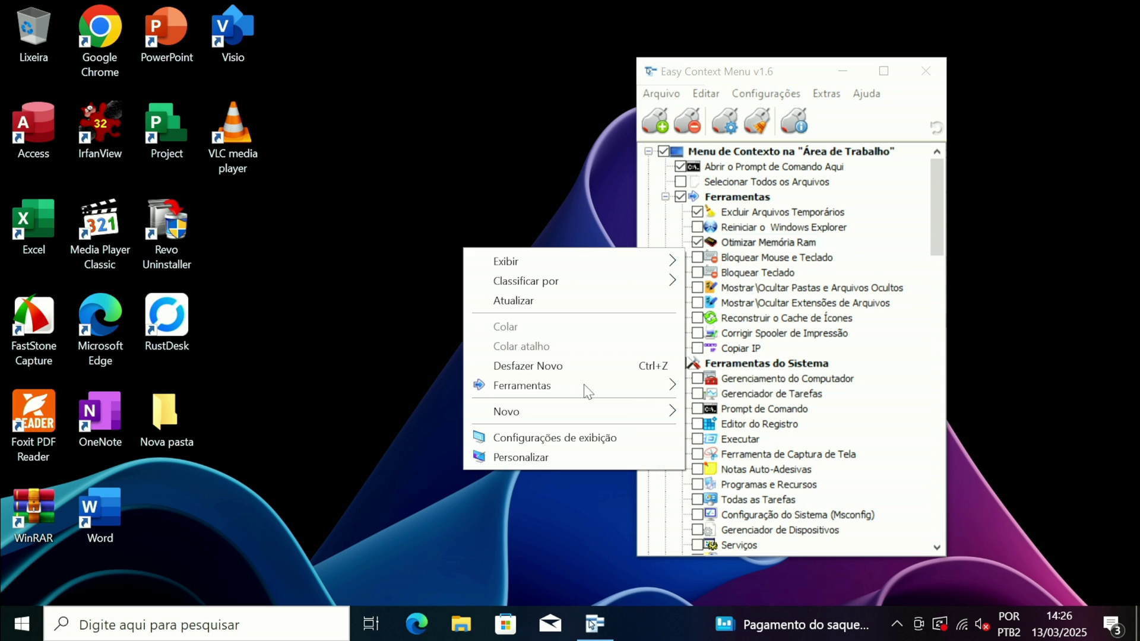
{"action": "mouse_move", "coordinate": [583, 385]}
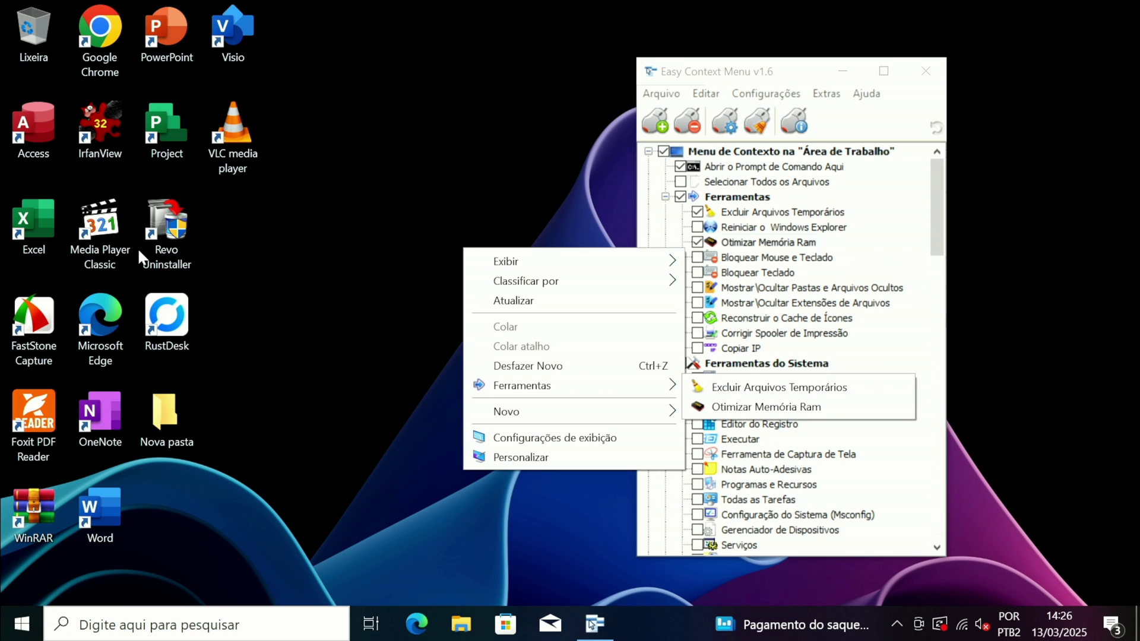
{"action": "right_click", "coordinate": [205, 208]}
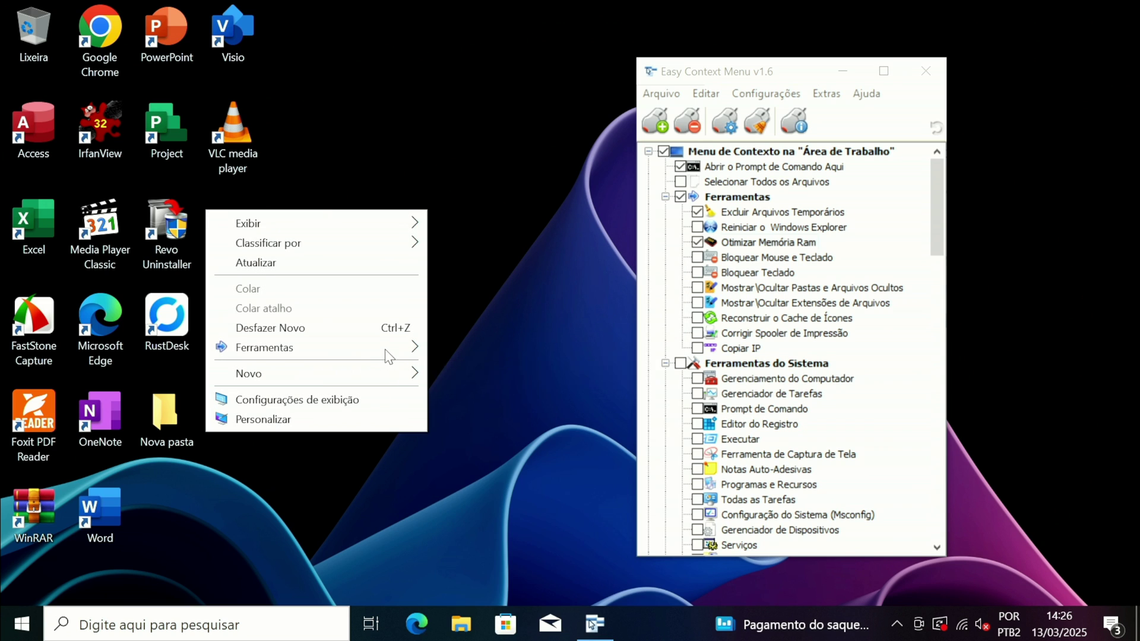
{"action": "mouse_move", "coordinate": [385, 349]}
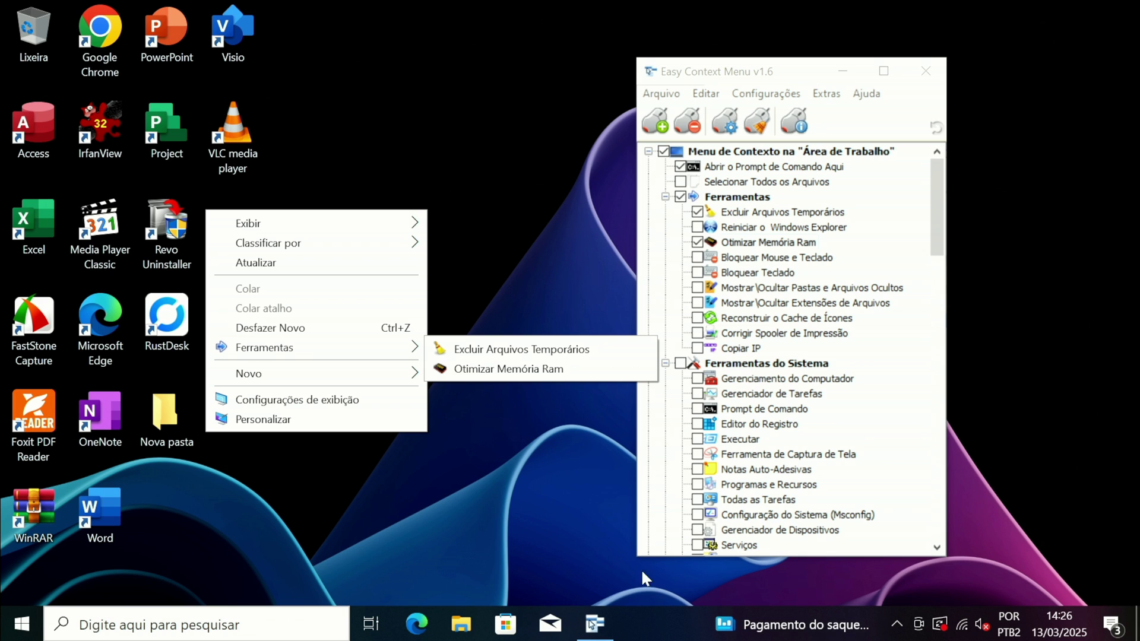
Open Task Manager in its detailed view with the memory performance graph, and move its window clear of Easy Context Menu.
{"action": "right_click", "coordinate": [673, 620]}
{"action": "left_click", "coordinate": [729, 556]}
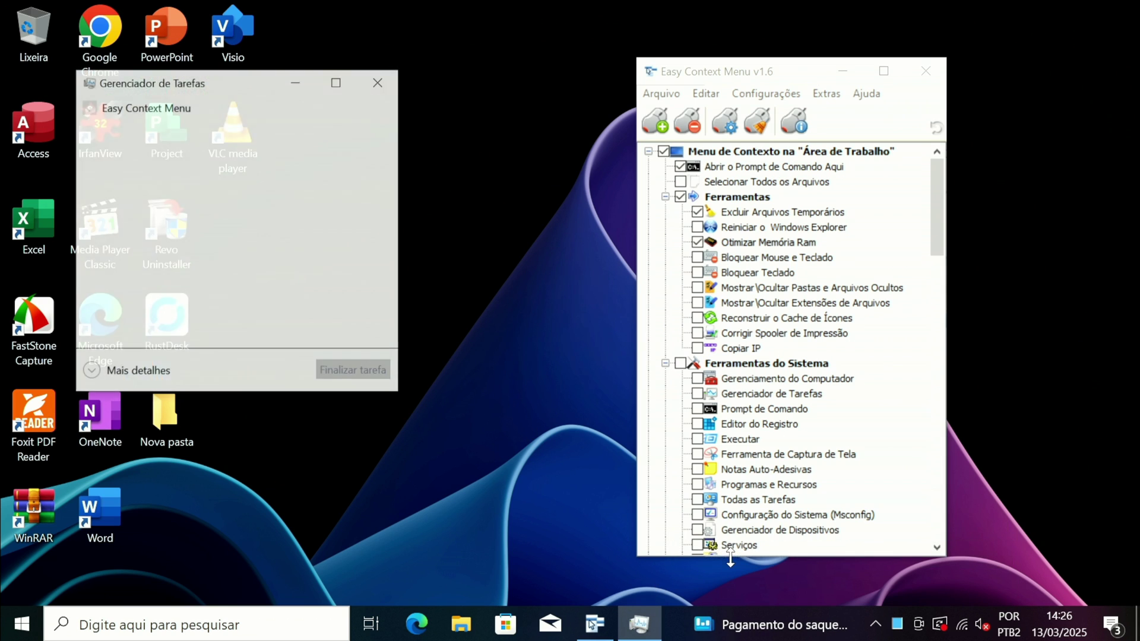
{"action": "left_click", "coordinate": [141, 374]}
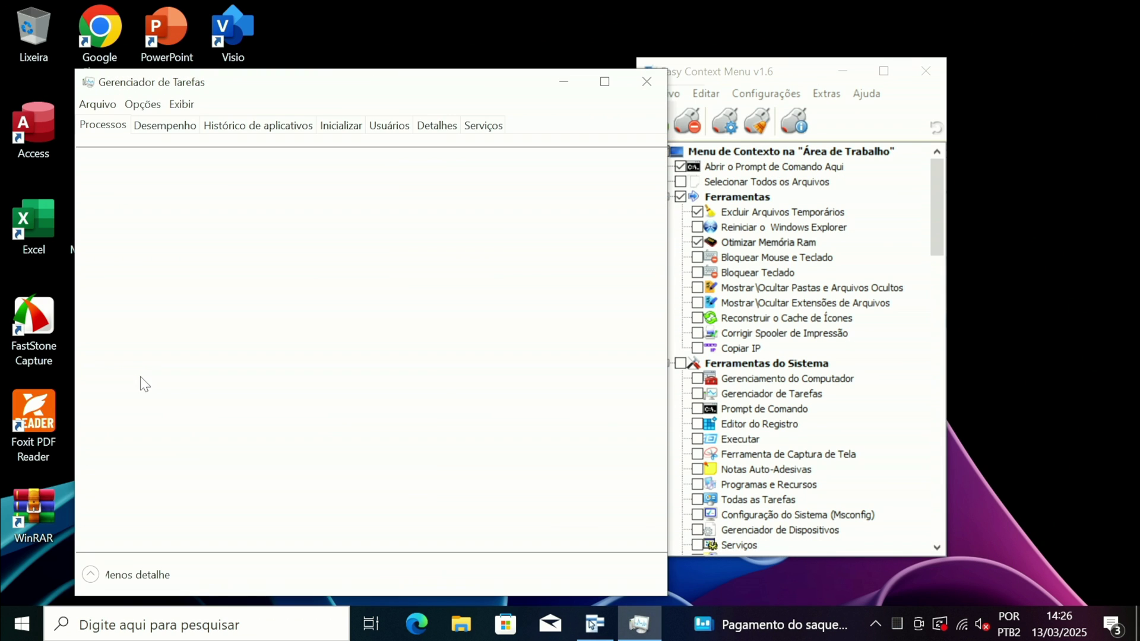
{"action": "left_click", "coordinate": [166, 126]}
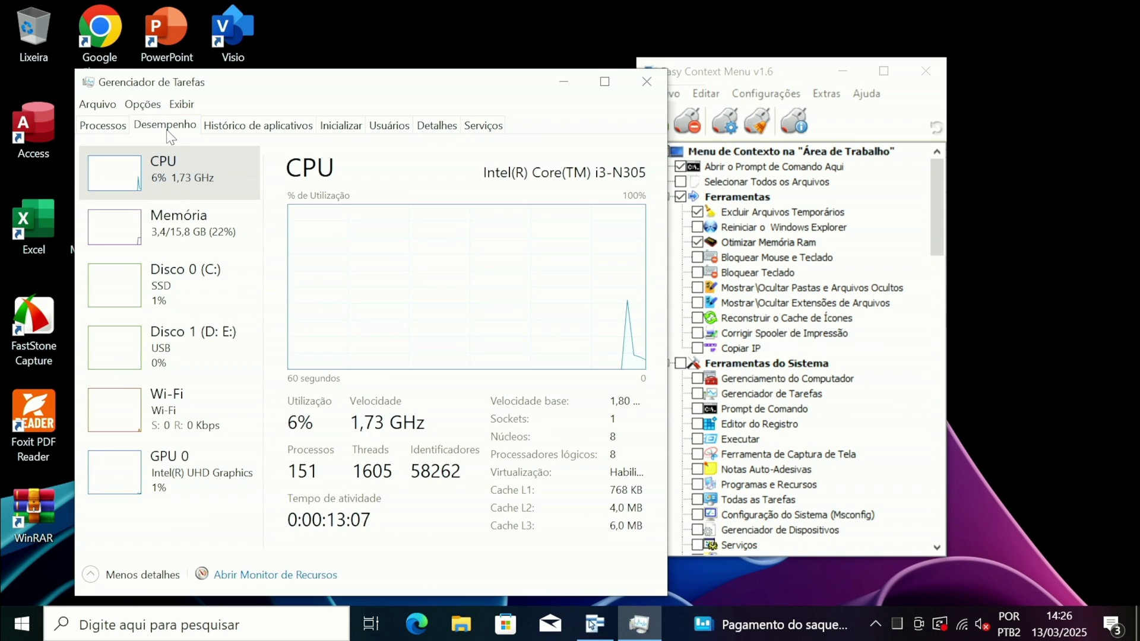
{"action": "left_click", "coordinate": [176, 240]}
{"action": "left_click_drag", "start_coordinate": [386, 88], "coordinate": [331, 63]}
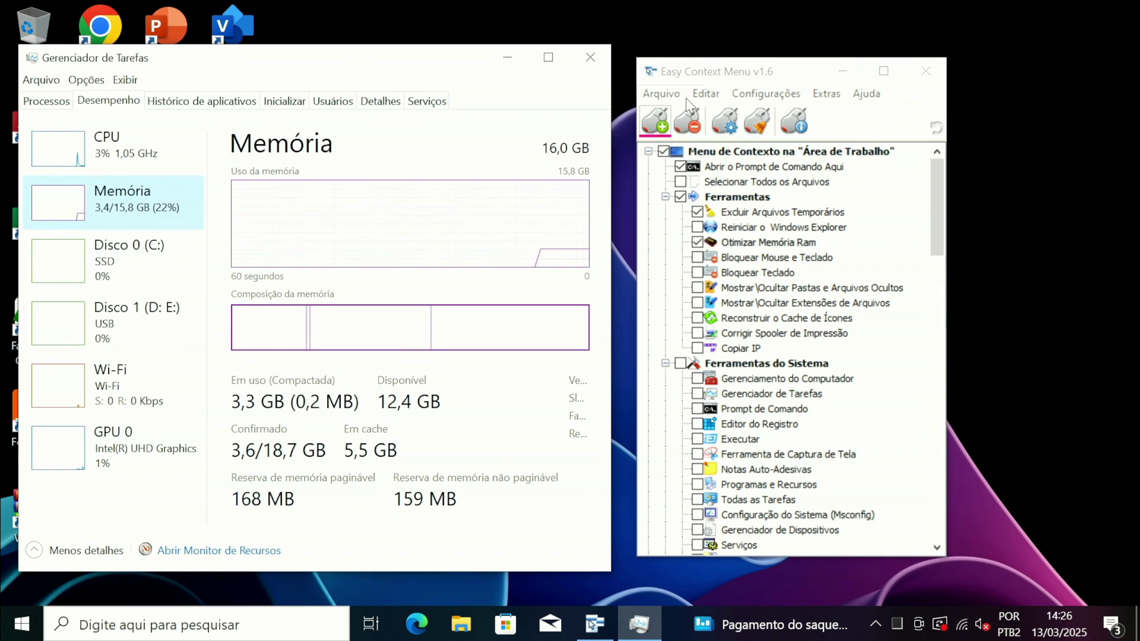
Move Easy Context Menu aside and run Otimizar Memória Ram from the desktop's context menu.
{"action": "left_click", "coordinate": [768, 242]}
{"action": "left_click_drag", "start_coordinate": [707, 77], "coordinate": [917, 75]}
{"action": "right_click", "coordinate": [650, 109]}
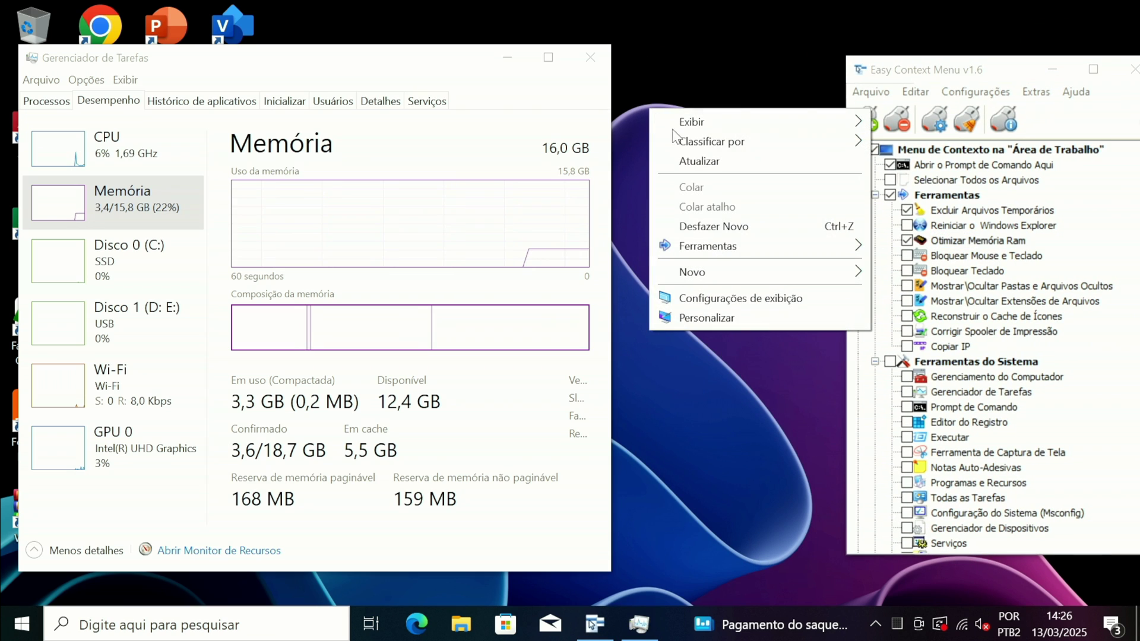
{"action": "mouse_move", "coordinate": [742, 248]}
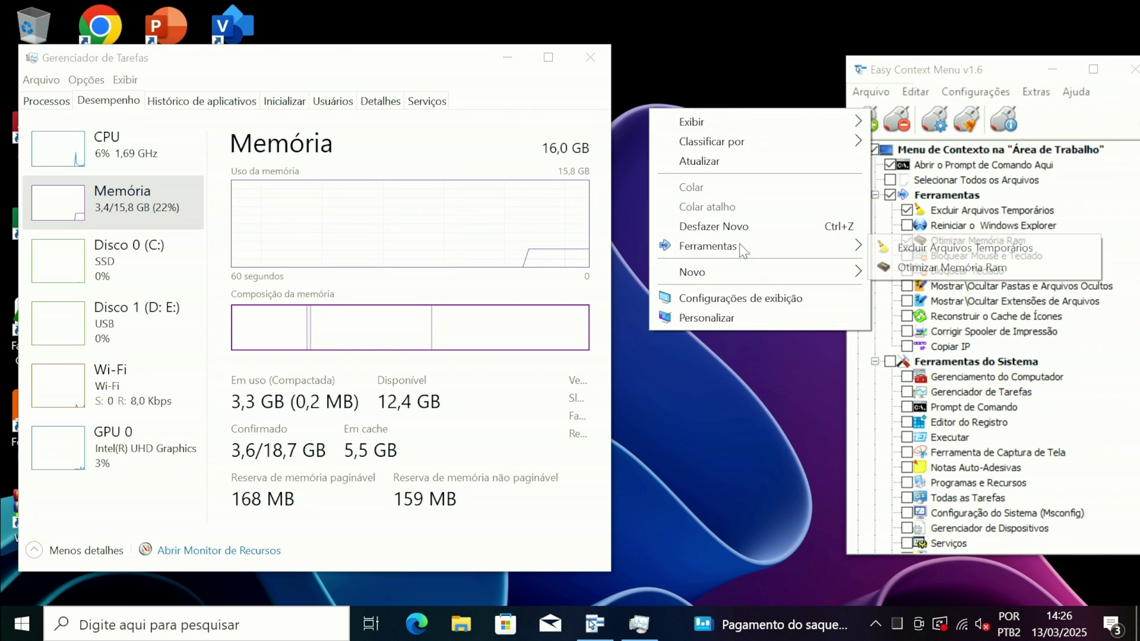
{"action": "left_click", "coordinate": [917, 266]}
{"action": "left_click", "coordinate": [498, 439]}
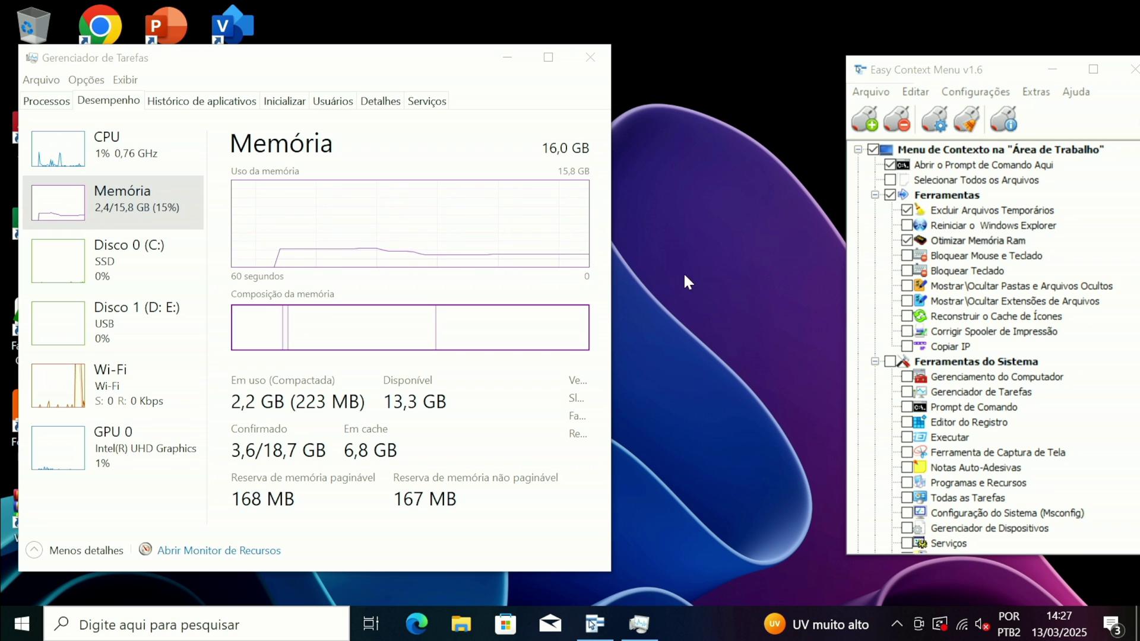
Enable both Mostrar\Ocultar options, Reconstruir o Cache de Ícones, Corrigir Spooler de Impressão and Copiar IP under the desktop's Ferramentas, and close Task Manager.
{"action": "left_click", "coordinate": [907, 286]}
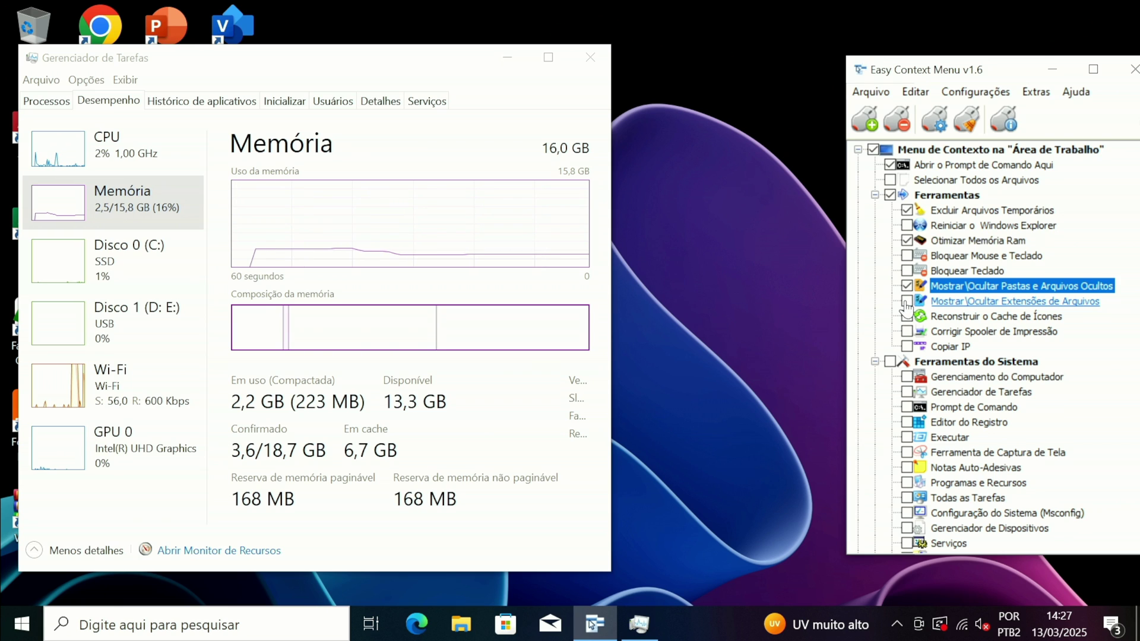
{"action": "left_click", "coordinate": [906, 303]}
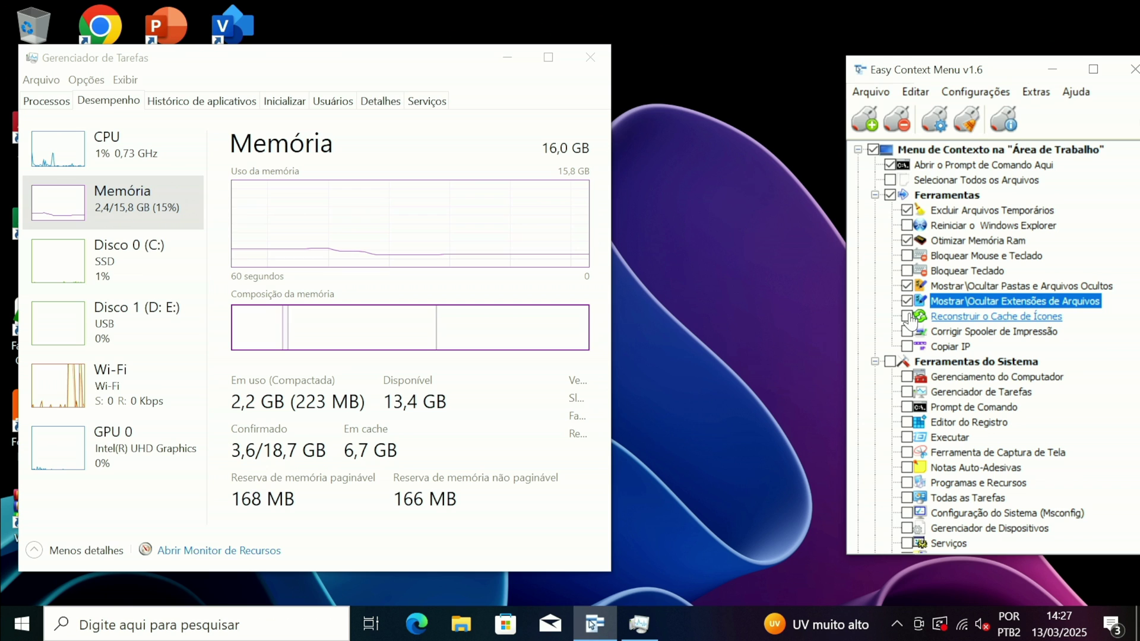
{"action": "left_click", "coordinate": [907, 316]}
{"action": "left_click", "coordinate": [590, 57]}
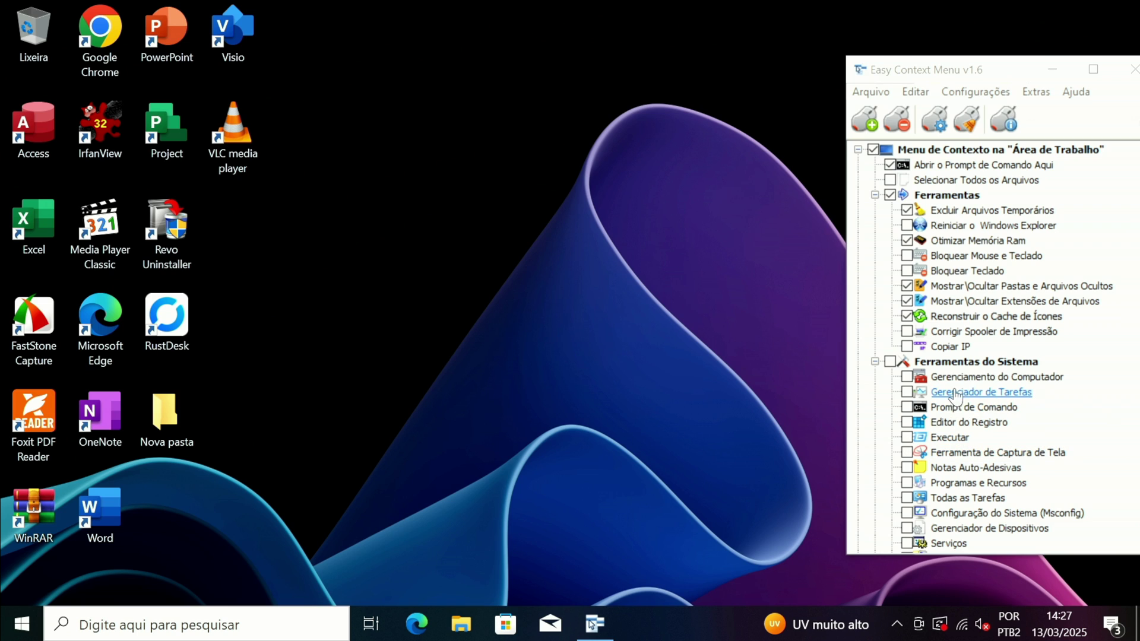
{"action": "left_click", "coordinate": [907, 332]}
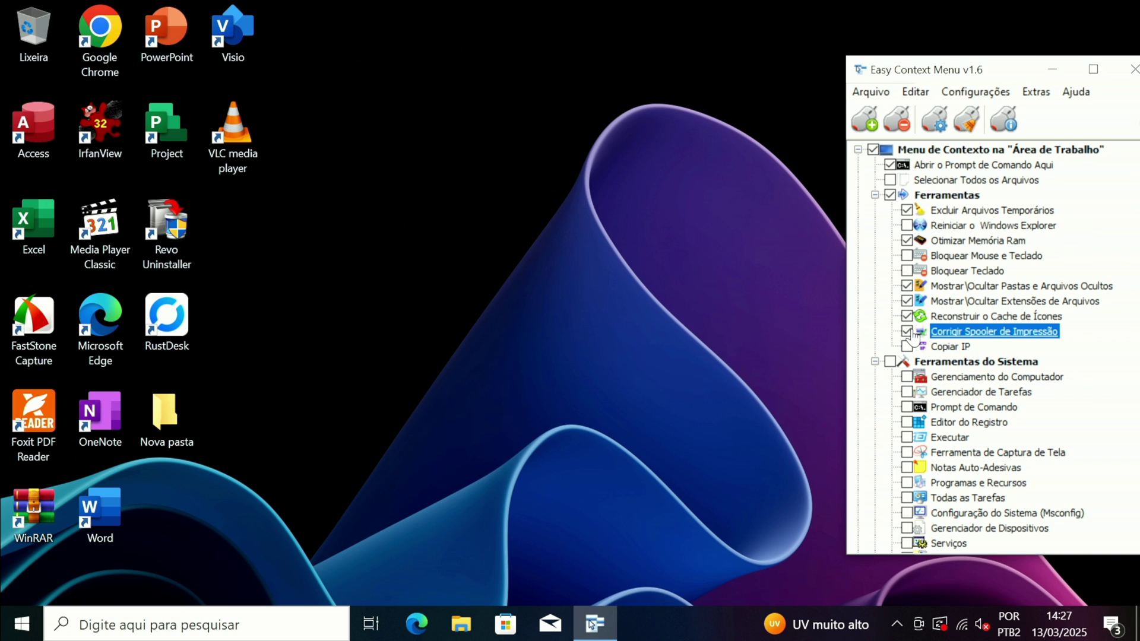
{"action": "left_click", "coordinate": [908, 347]}
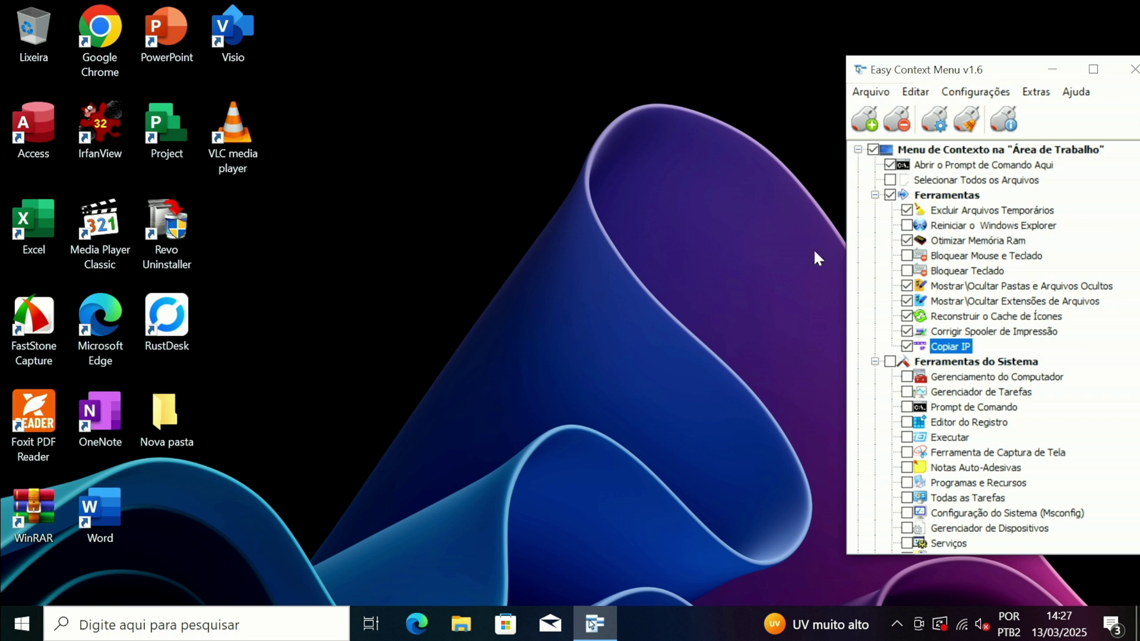
Run Excluir Arquivos Temporários from the desktop's context menu and move the Easy Context Menu window back to the middle of the desktop.
{"action": "right_click", "coordinate": [319, 108]}
{"action": "mouse_move", "coordinate": [454, 248]}
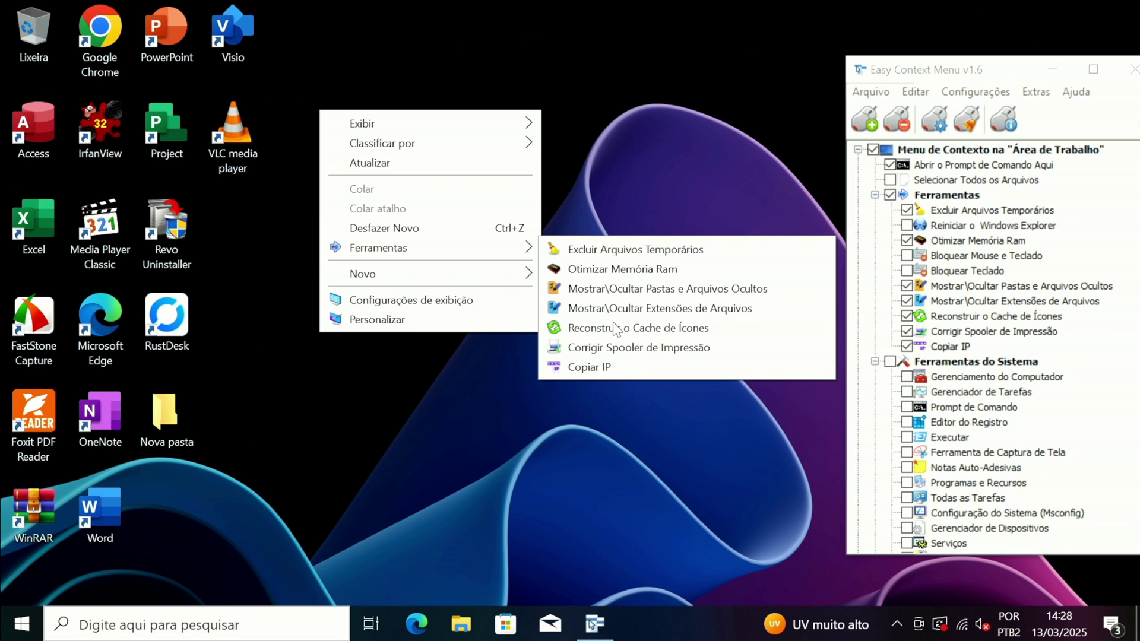
{"action": "left_click", "coordinate": [626, 249]}
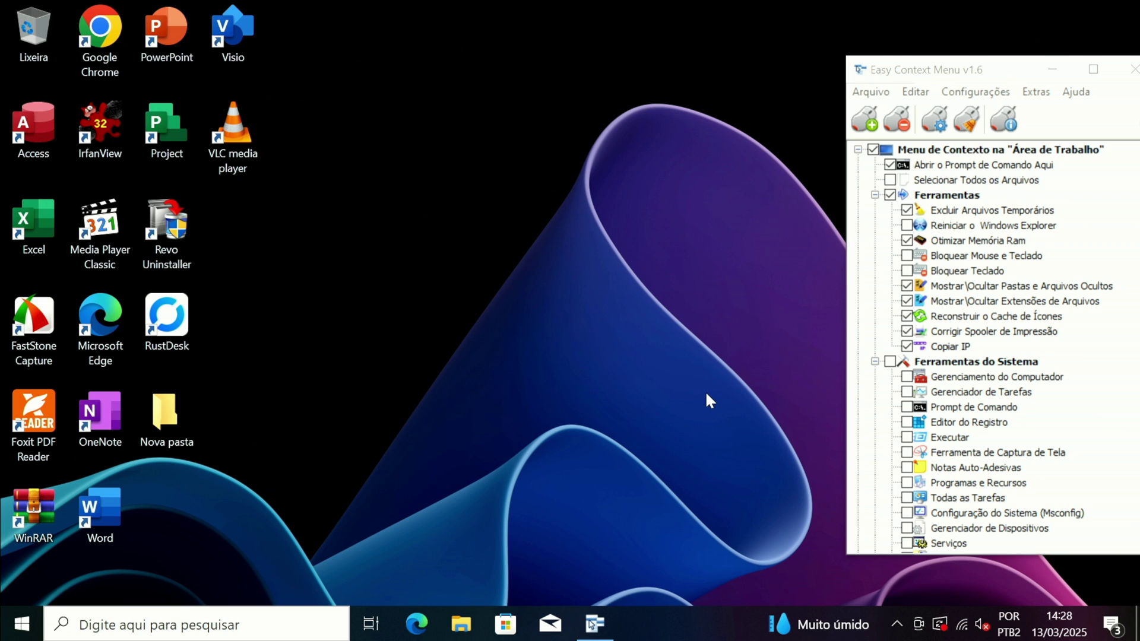
{"action": "left_click_drag", "start_coordinate": [969, 70], "coordinate": [583, 81]}
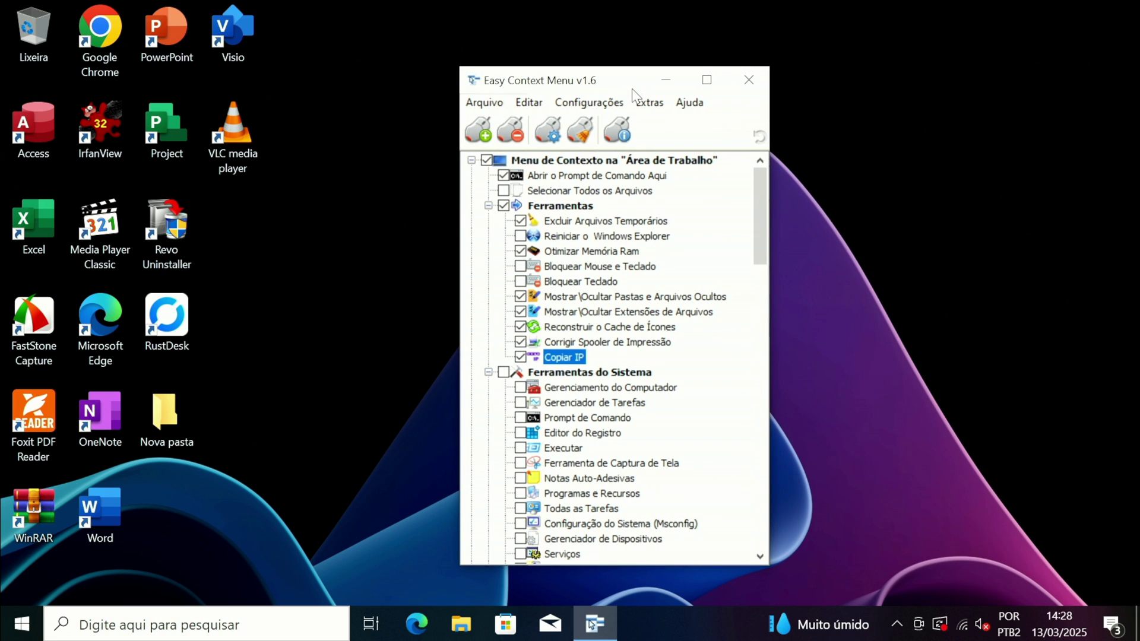